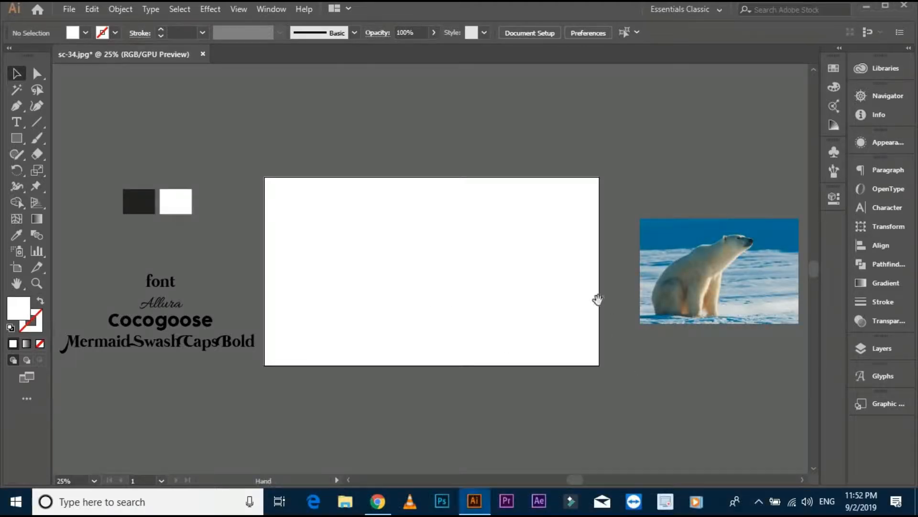
- Start a Pen path at the polar bear's rear base on the photo and trace up along its lower rump
left_click_drag(432, 296, 130, 304)
scroll(461, 272, "up", 3)
left_click_drag(353, 296, 402, 276)
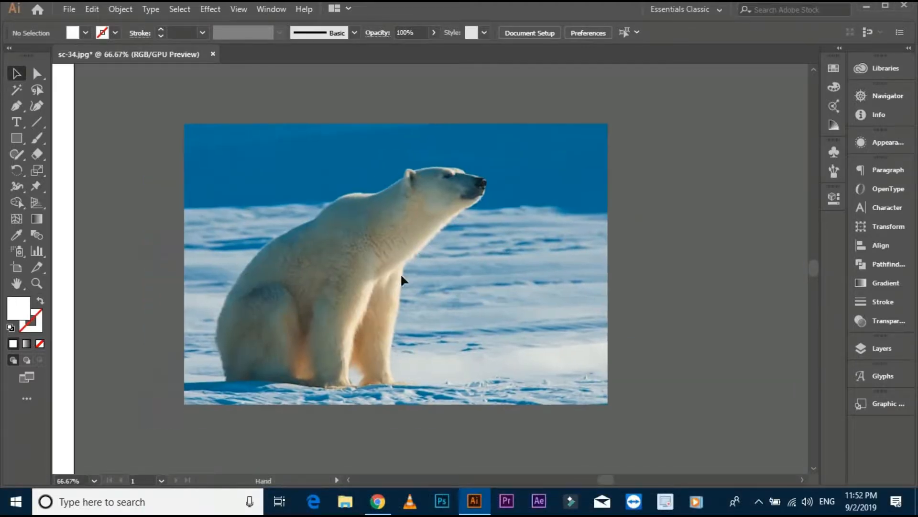
left_click(17, 106)
scroll(260, 369, "up", 1)
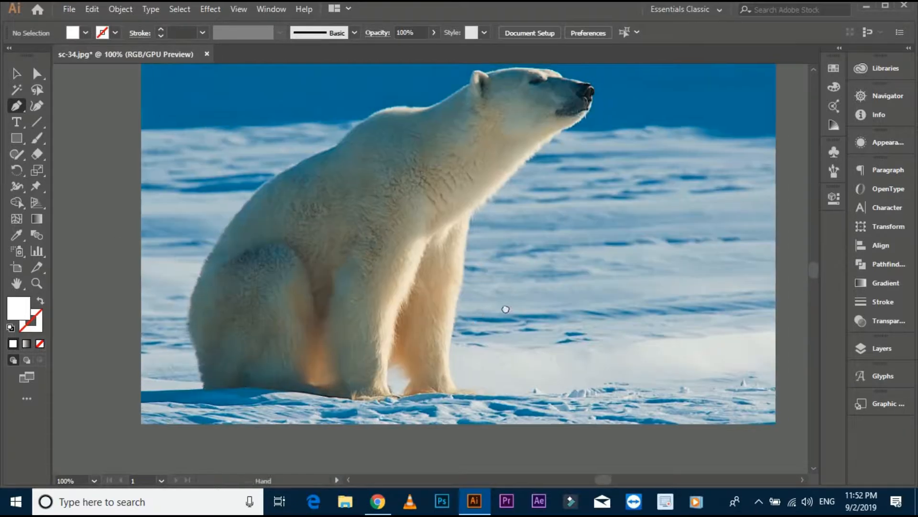
scroll(206, 386, "up", 1)
left_click(220, 389)
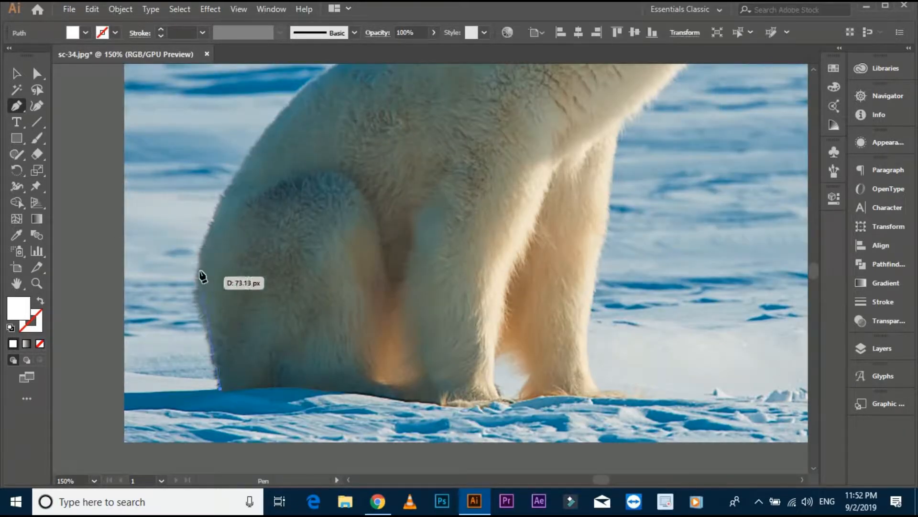
left_click(199, 310)
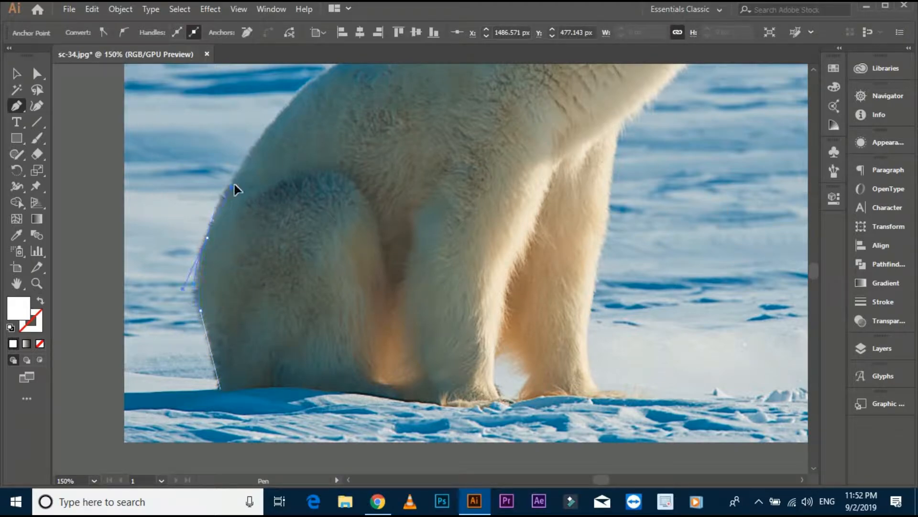
left_click_drag(225, 197, 224, 201)
- Swap the path to a white stroke without fill and trace the bear's outline up along the lower back
left_click_drag(213, 173, 198, 297)
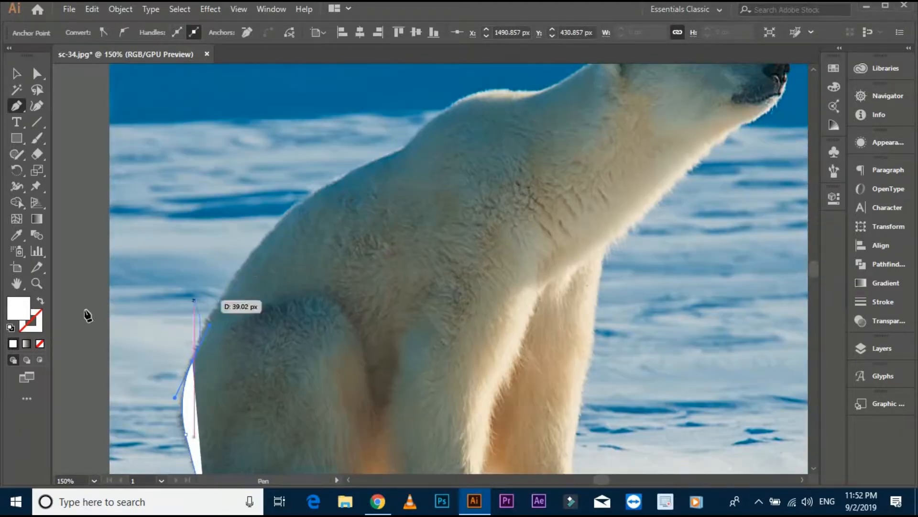
left_click(40, 301)
left_click_drag(295, 210, 309, 203)
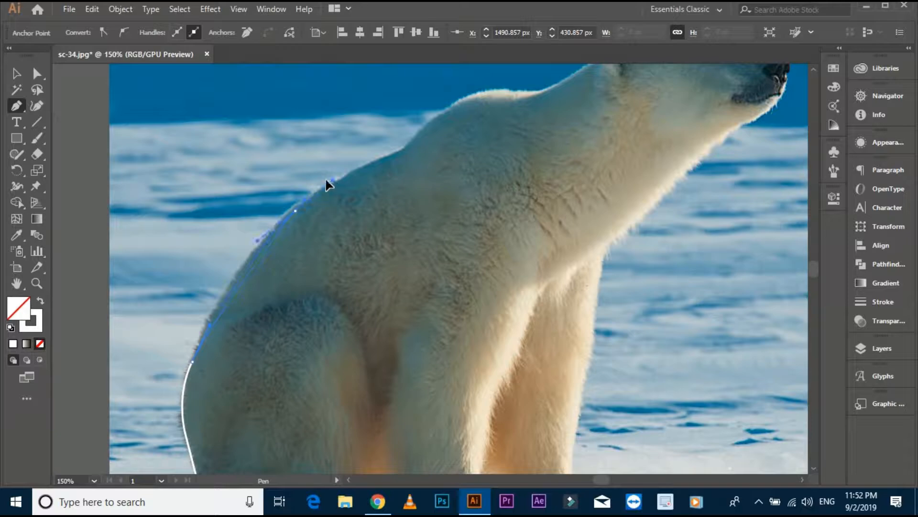
left_click_drag(348, 147, 356, 149)
- Continue the Pen outline along the bear's upper back and over the shoulder hump with smooth curves
left_click_drag(393, 172, 438, 280)
scroll(439, 280, "up", 2)
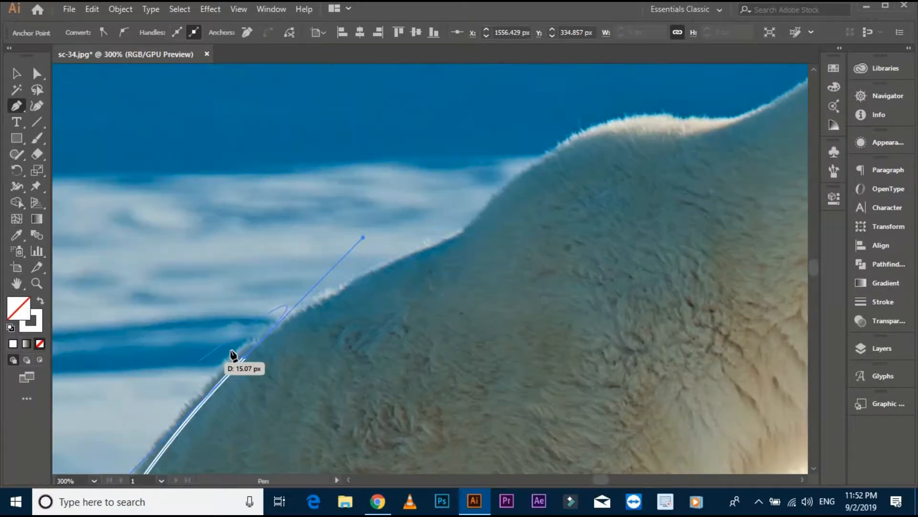
left_click(244, 357)
left_click_drag(458, 241, 433, 319)
left_click(459, 240)
left_click_drag(646, 193, 579, 238)
left_click_drag(586, 238, 608, 235)
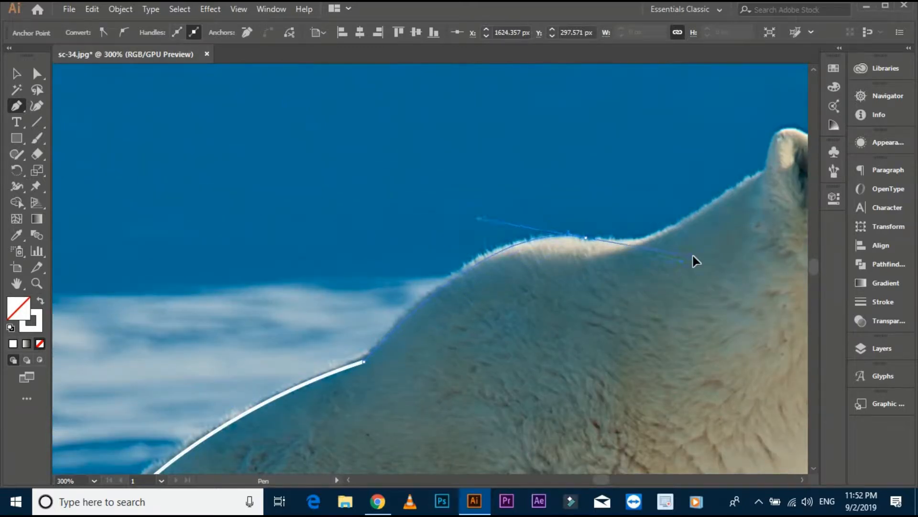
left_click_drag(693, 255, 693, 256)
left_click(586, 238)
- Continue the outline up the nape and around the ear toward the top of the head, undoing misplaced points
left_click_drag(584, 293, 530, 346)
left_click_drag(567, 314, 510, 361)
left_click(548, 314)
left_click(572, 319)
left_click_drag(574, 321, 516, 354)
left_click(584, 310)
left_click_drag(616, 336, 636, 340)
left_click(615, 337)
left_click_drag(618, 338, 538, 385)
key("ctrl+z")
key("ctrl+z")
- Trace the outline over the bear's forehead and around the muzzle to the underside of the chin
scroll(537, 386, "up", 1)
scroll(537, 386, "up", 1)
scroll(539, 373, "down", 4)
left_click_drag(543, 341, 609, 343)
left_click(543, 341)
left_click_drag(545, 343, 405, 318)
mouse_move(566, 355)
left_mouse_down()
mouse_move(592, 399)
mouse_move(454, 314)
left_mouse_up()
left_click(566, 355)
left_click_drag(563, 339, 546, 257)
left_click(565, 341)
- Trace the outline from the chin down the throat to the top of the outermost front leg
scroll(510, 403, "down", 1)
mouse_move(510, 404)
left_mouse_down()
mouse_move(537, 297)
mouse_move(482, 338)
mouse_move(423, 362)
mouse_move(501, 231)
left_mouse_up()
left_click(536, 290)
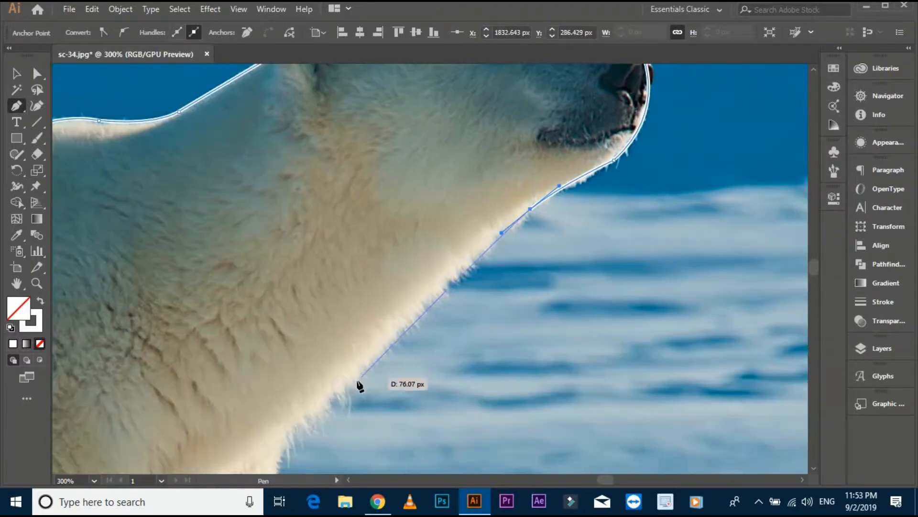
left_click(341, 382)
scroll(341, 383, "down", 1)
left_click_drag(341, 382, 419, 189)
left_click_drag(381, 224, 384, 232)
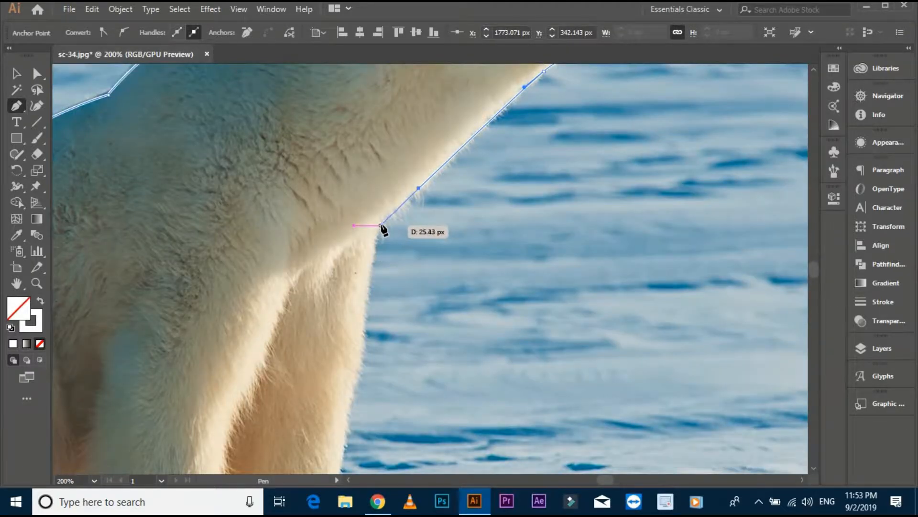
- Trace the front edge of the outermost front leg down to the ankle, curving it outward toward the foot
scroll(369, 321, "down", 1)
left_click_drag(369, 321, 386, 181)
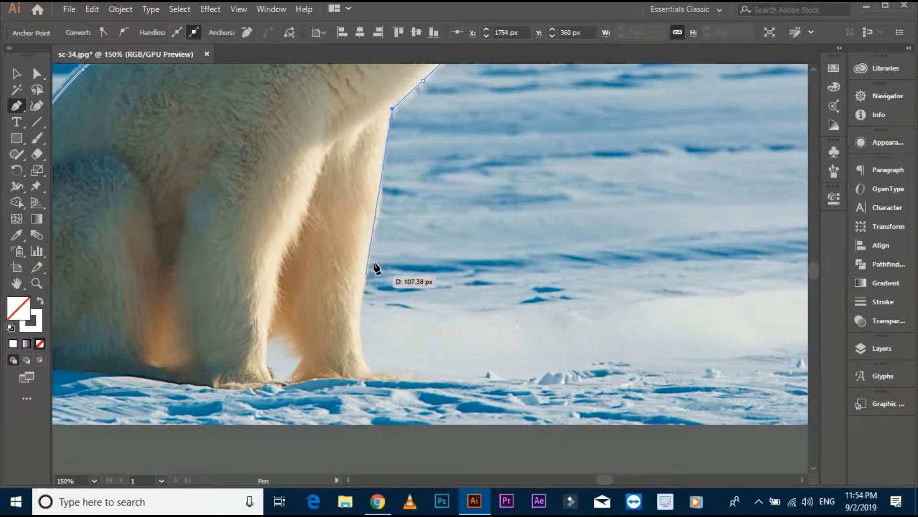
left_click_drag(377, 226, 369, 244)
key("ctrl+z")
scroll(380, 231, "up", 1)
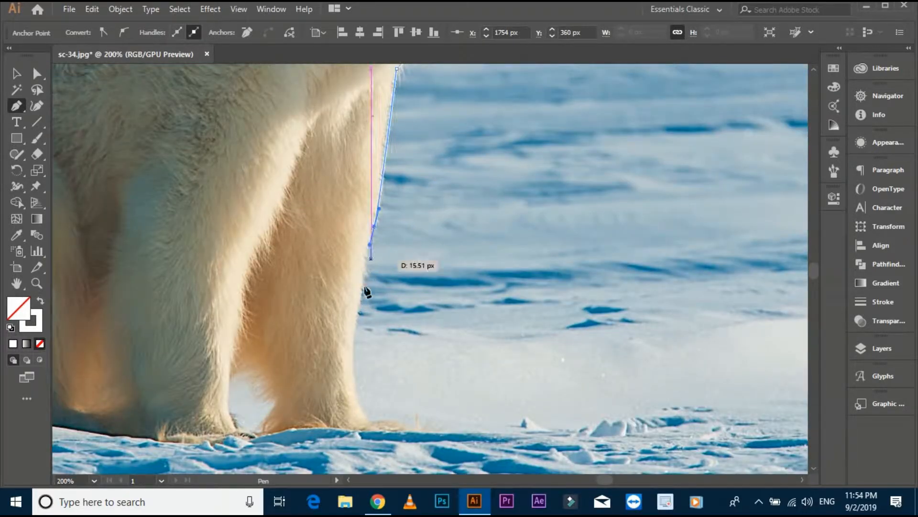
left_click(374, 226)
left_click_drag(353, 344, 351, 366)
left_click_drag(371, 420, 392, 432)
scroll(371, 417, "up", 2)
left_click(371, 421)
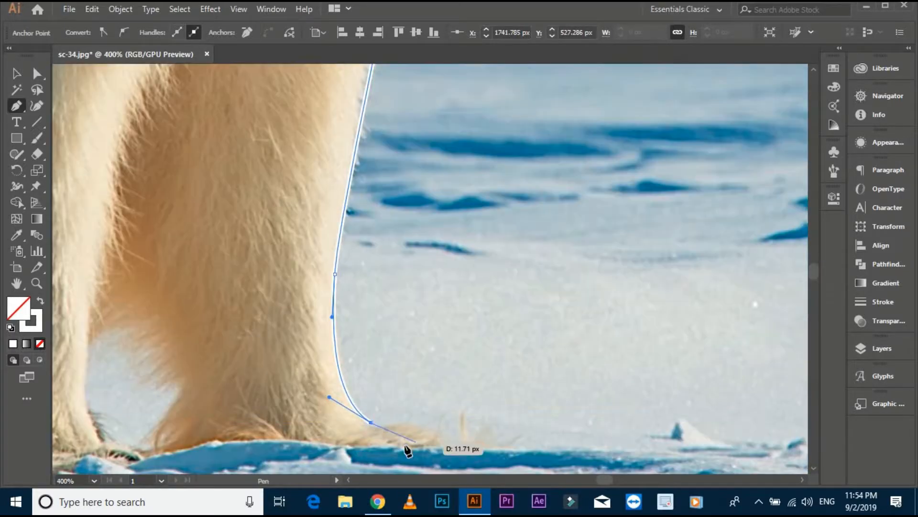
- Place the toe point of the outermost front foot and run a straight edge back along its sole
left_click(405, 442)
key("ctrl+z")
left_click(417, 447)
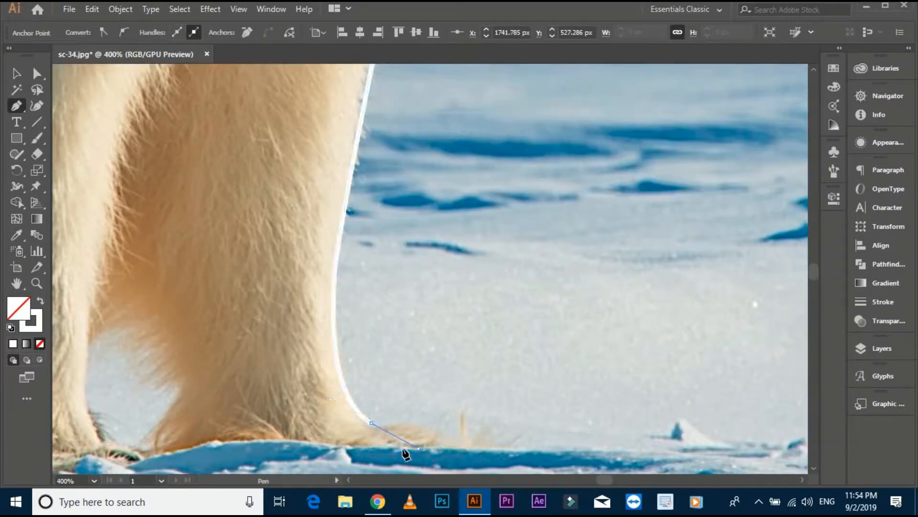
scroll(426, 390, "down", 1)
left_click_drag(426, 390, 395, 401)
left_click(329, 407)
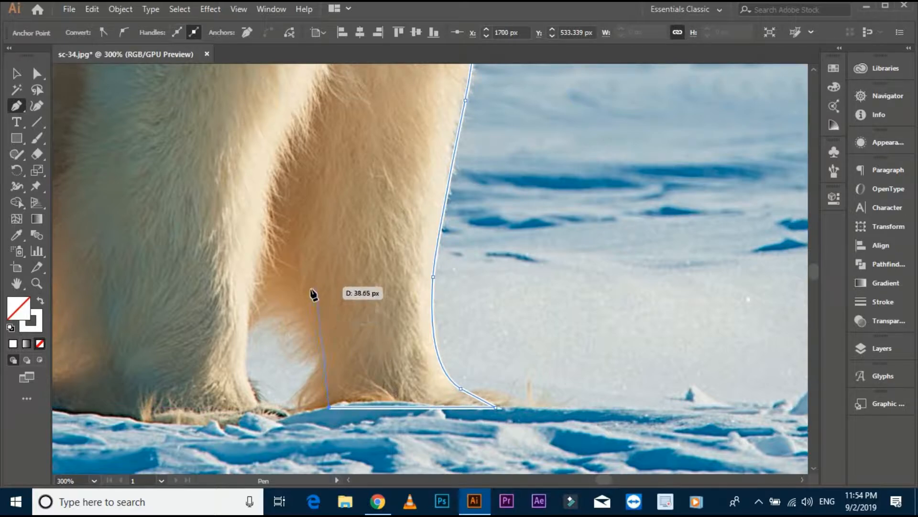
- Outline the pointed gap between the two front legs, with a straight far side and a curved near side
left_click(282, 181)
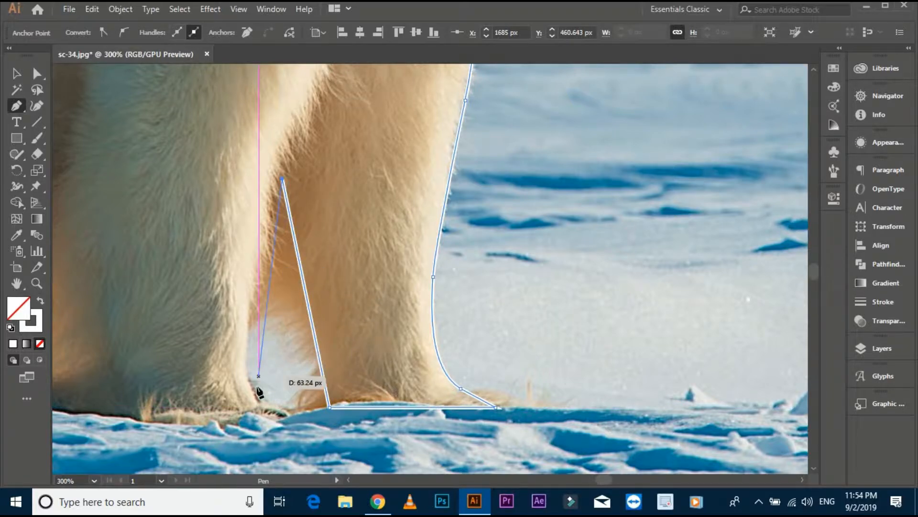
left_click_drag(246, 356, 279, 284)
left_click(247, 356)
scroll(254, 375, "up", 2)
left_click_drag(287, 339, 309, 379)
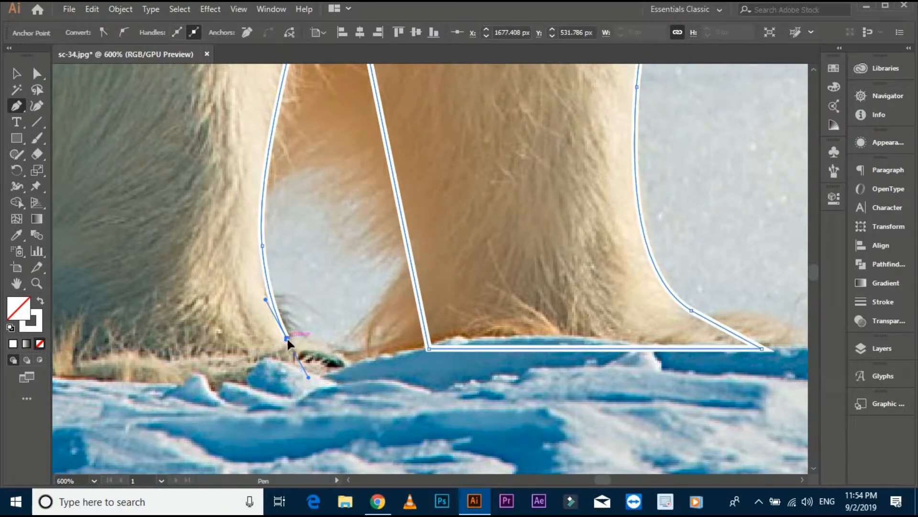
left_click(287, 338)
left_click_drag(287, 338, 538, 371)
left_click(442, 352)
- Trace the nearer front foot's flat sole and the curved, pointed gap between that leg and the hind leg
scroll(442, 351, "down", 1)
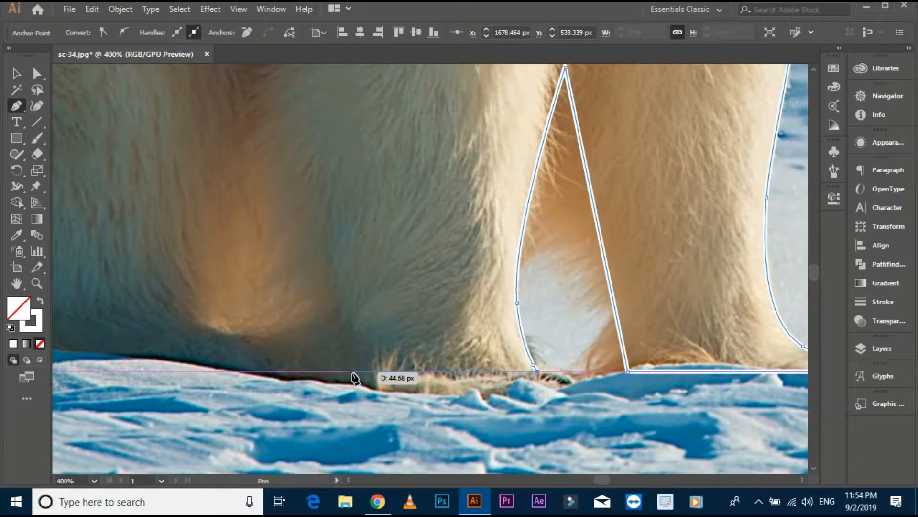
left_click(365, 371)
scroll(345, 263, "down", 1)
scroll(337, 243, "down", 1)
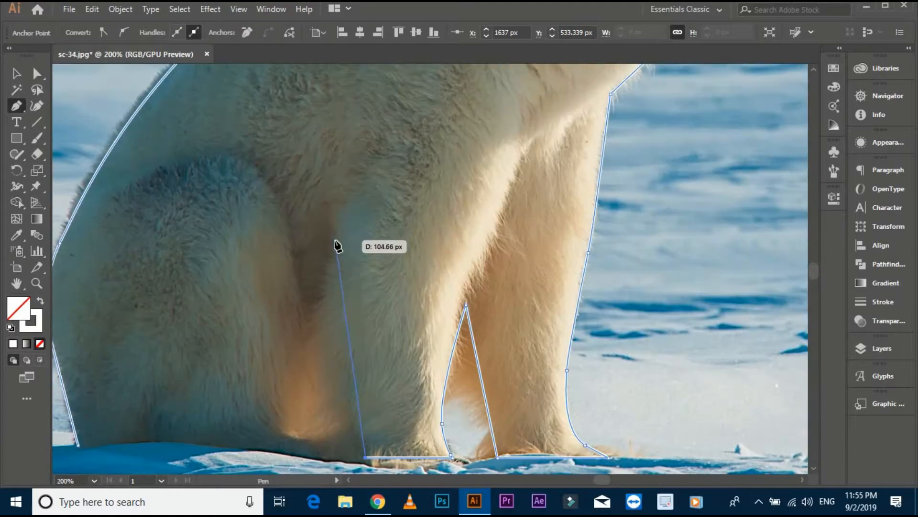
left_click(334, 240)
left_click_drag(334, 240, 329, 289)
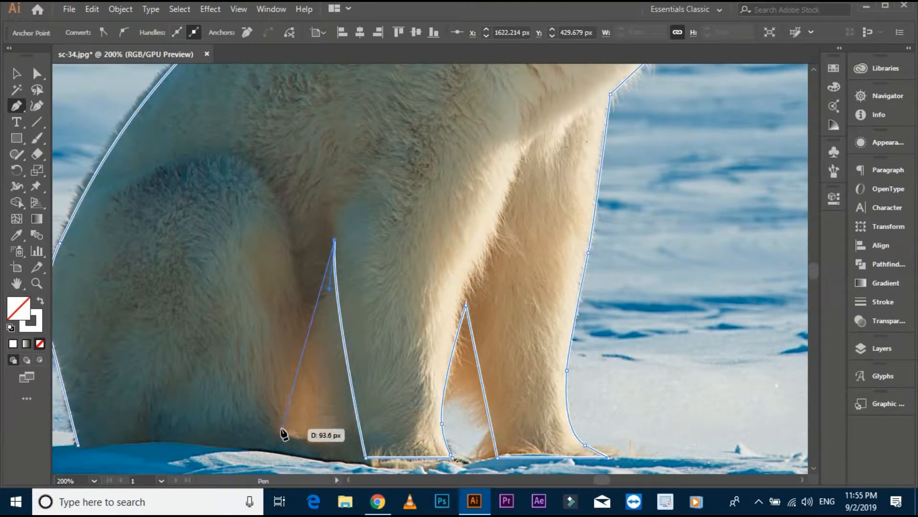
scroll(285, 435, "down", 1)
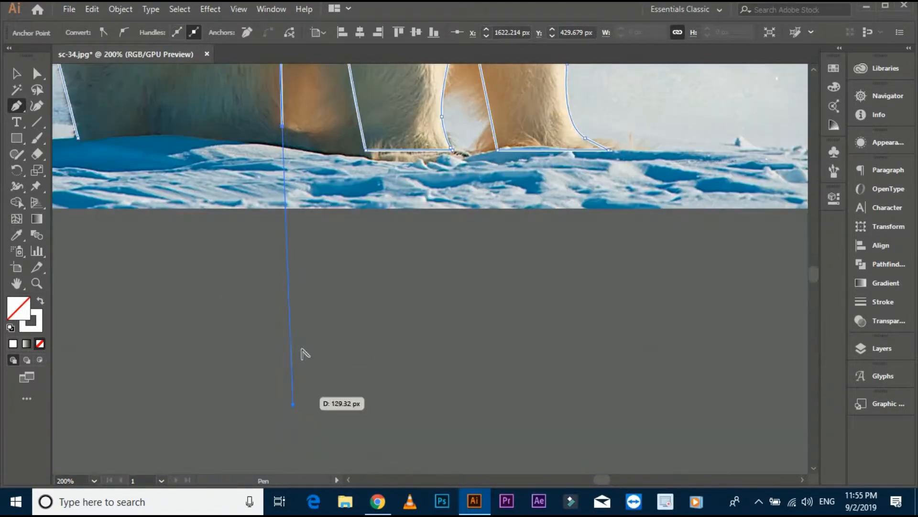
left_click_drag(303, 358, 304, 422)
scroll(306, 379, "up", 2)
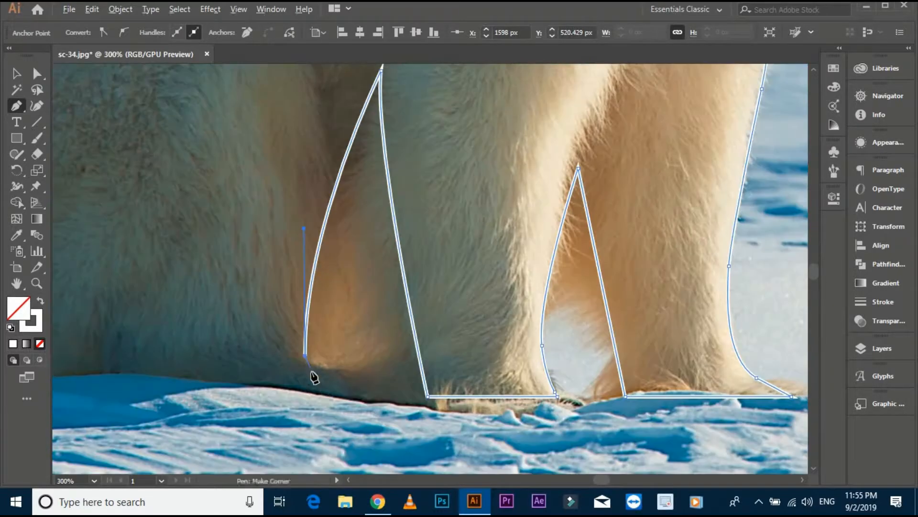
- Continue the outline down to the hind foot's base and close the path at its starting anchor
left_click(310, 397)
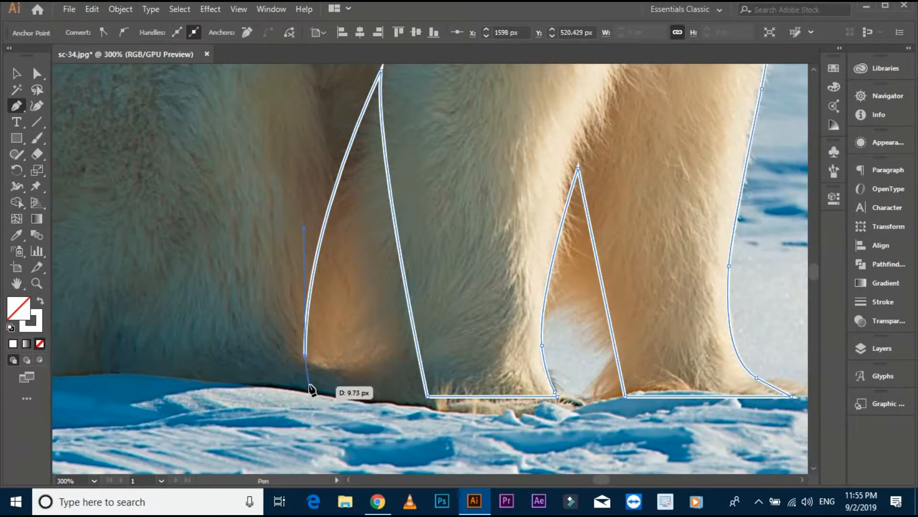
scroll(312, 398, "down", 1)
left_click_drag(406, 424, 488, 440)
left_click(206, 419)
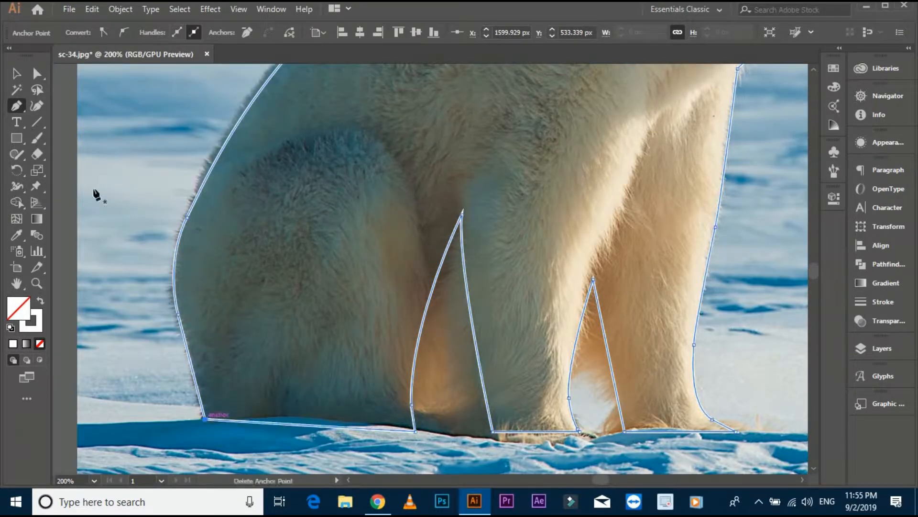
- Swap the closed bear outline's stroke and fill to make it a solid white silhouette, and deselect it
left_click(16, 73)
scroll(173, 164, "down", 1)
left_click_drag(132, 139, 167, 200)
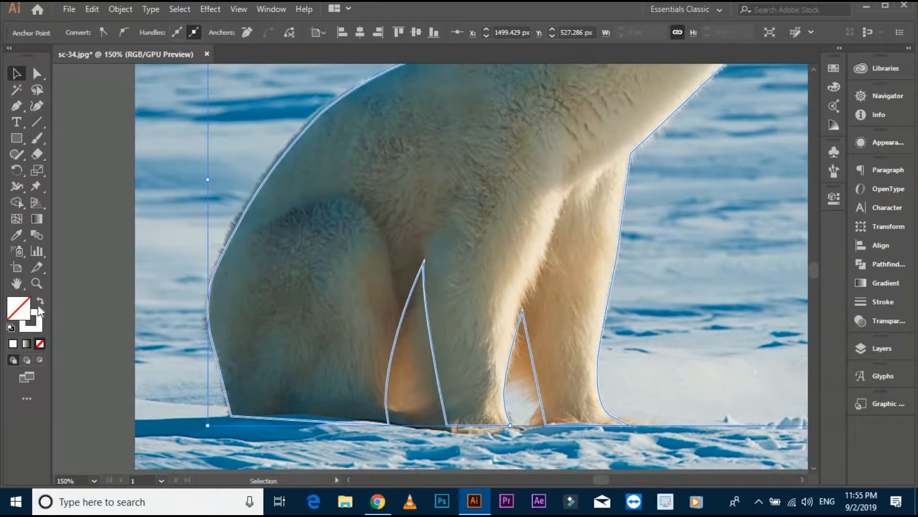
left_click(40, 301)
left_click(156, 202)
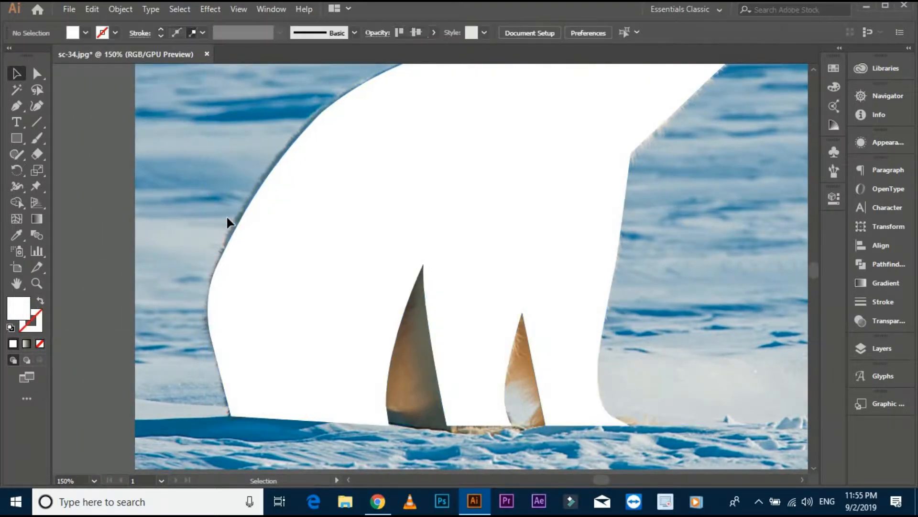
- Move the white bear silhouette sideways off the bear in the photo, beyond its snout side, and deselect it
scroll(239, 254, "down", 1)
scroll(240, 255, "up", 2)
scroll(463, 311, "down", 1)
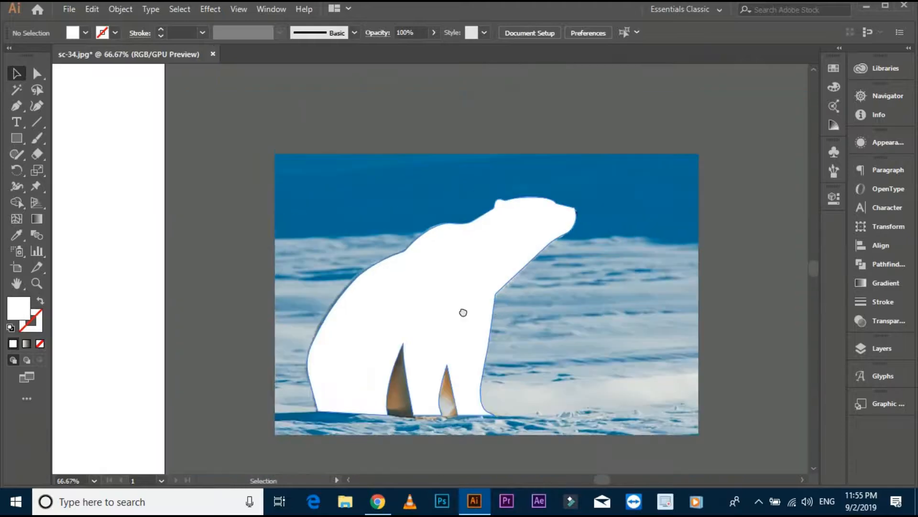
left_click_drag(506, 300, 420, 303)
left_click_drag(354, 300, 685, 300)
left_click(587, 172)
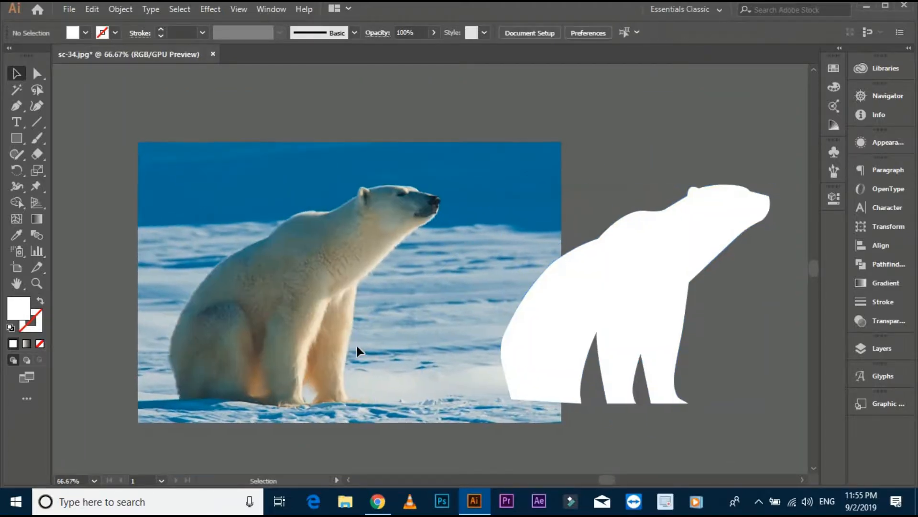
- Draw a curved Pen line for the thigh on the silhouette, ending at the gap beside the hind leg
scroll(598, 362, "up", 1)
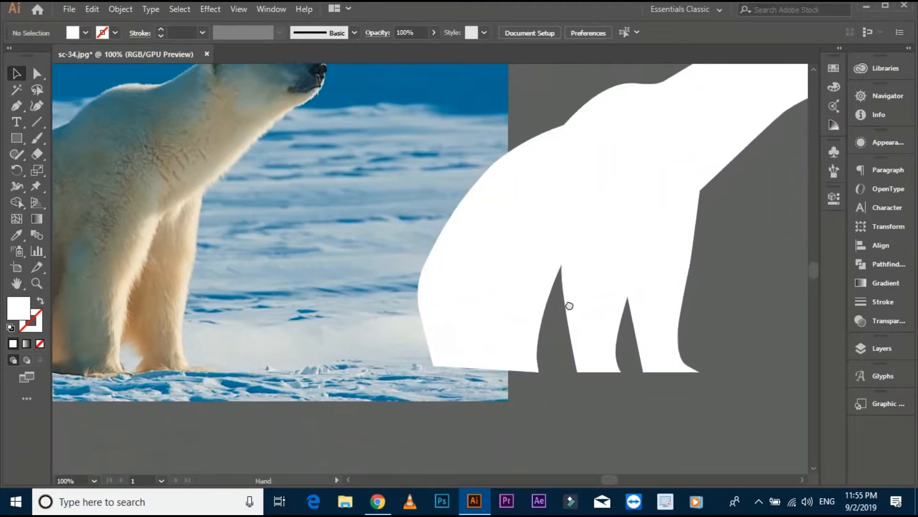
scroll(554, 376, "up", 1)
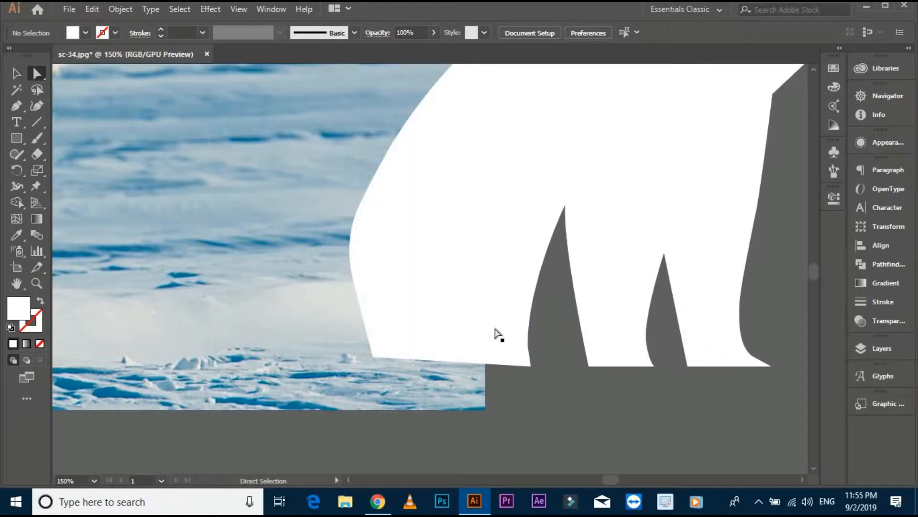
left_click(17, 106)
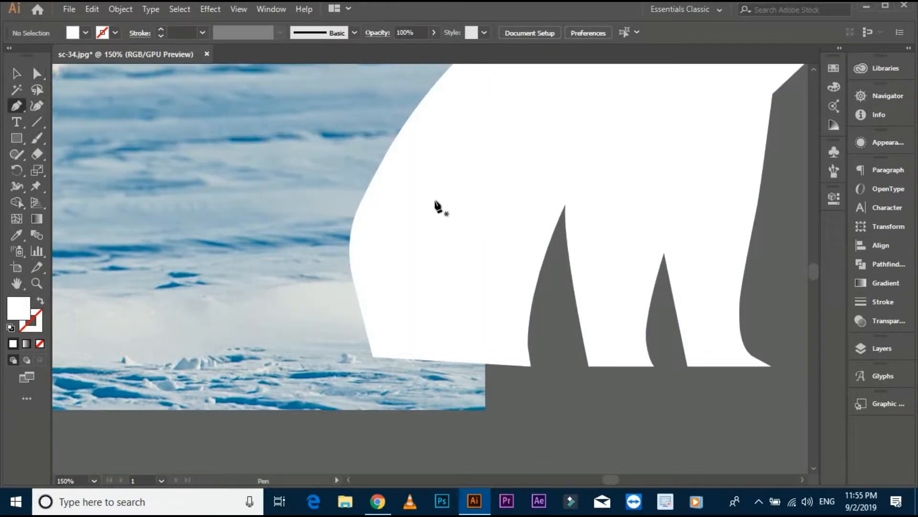
scroll(436, 204, "down", 2)
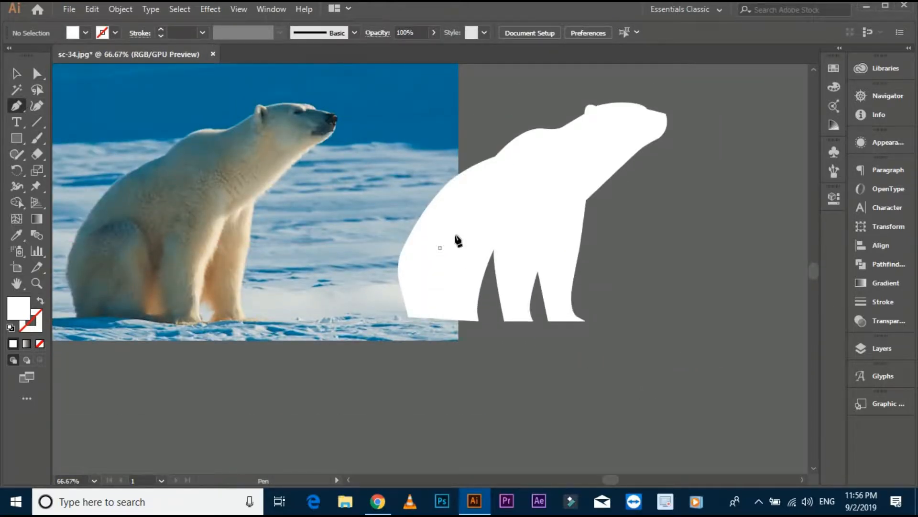
left_click(439, 247)
left_click_drag(495, 305, 500, 335)
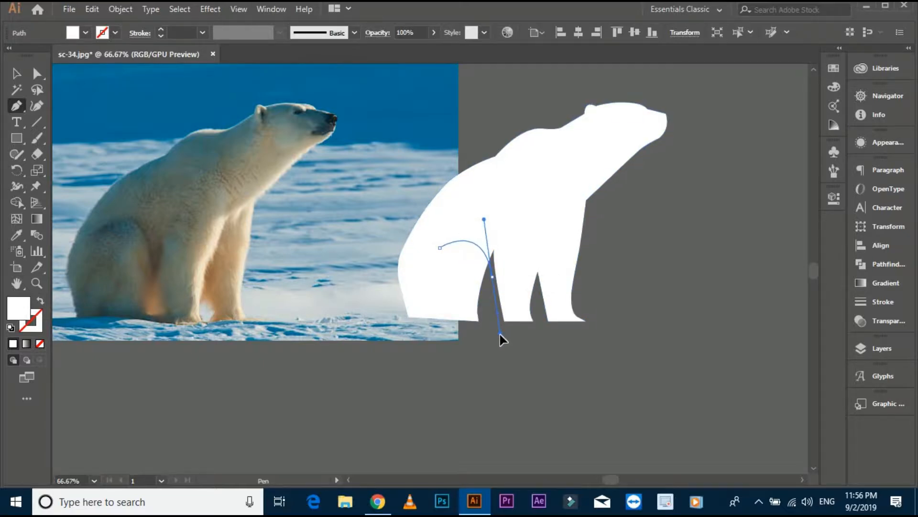
- Sample a dark colour for the thigh curve with the Eyedropper and swap it to an unfilled dark stroke
key("v")
key("i")
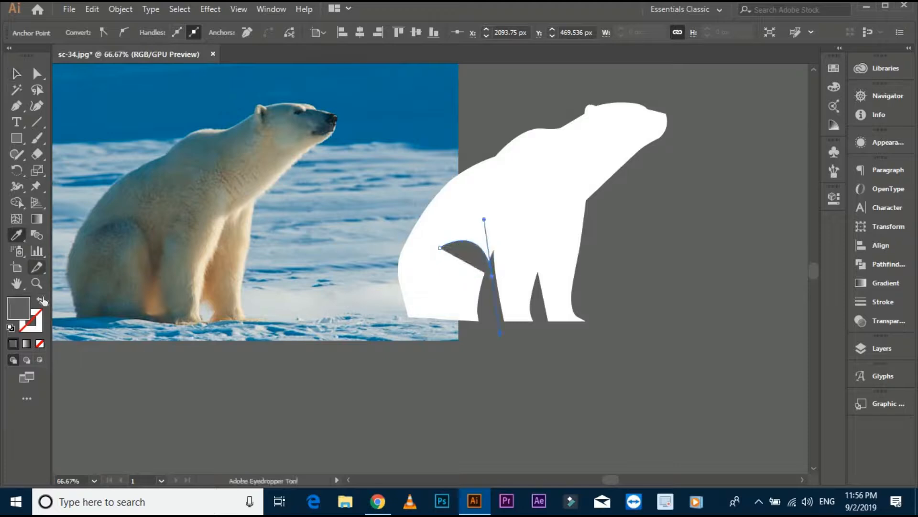
left_click(40, 301)
left_click(16, 74)
left_click(432, 122)
left_click(461, 247)
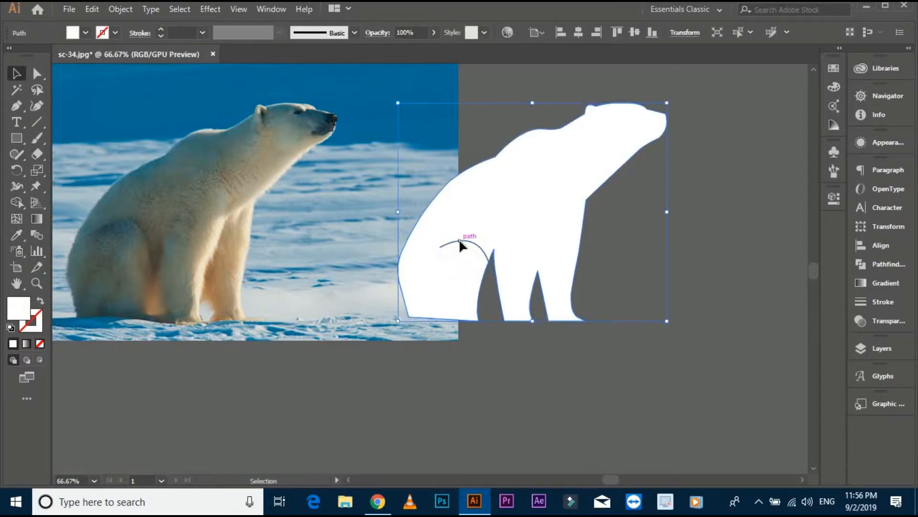
- Set the thigh curve's stroke to 20 pt, give it the width profile that tapers at both ends, and deselect it
left_click(458, 239)
left_click(202, 32)
left_click(225, 289)
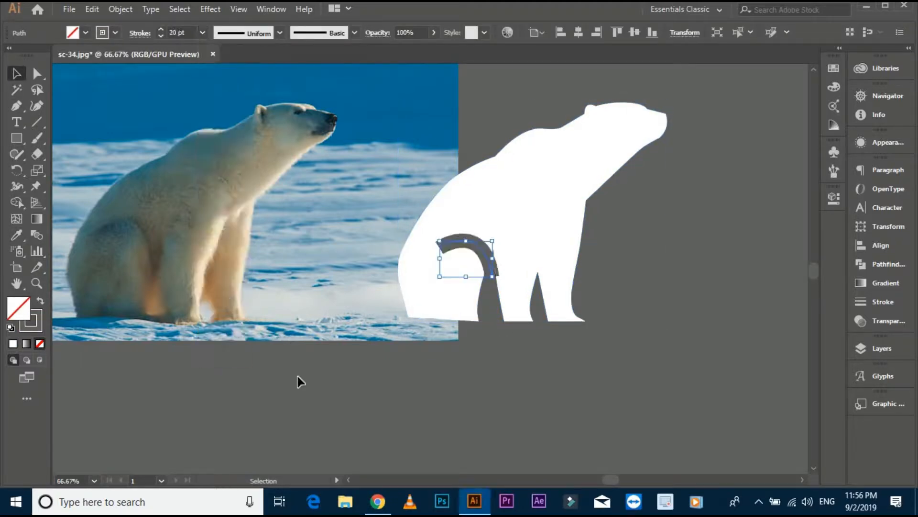
left_click(279, 33)
left_click(241, 73)
left_click(391, 415)
- Reduce the thigh curve's stroke to 15 pt and nudge the curve slightly upward on the silhouette
scroll(402, 381, "down", 1)
scroll(454, 295, "up", 2)
left_click(460, 259)
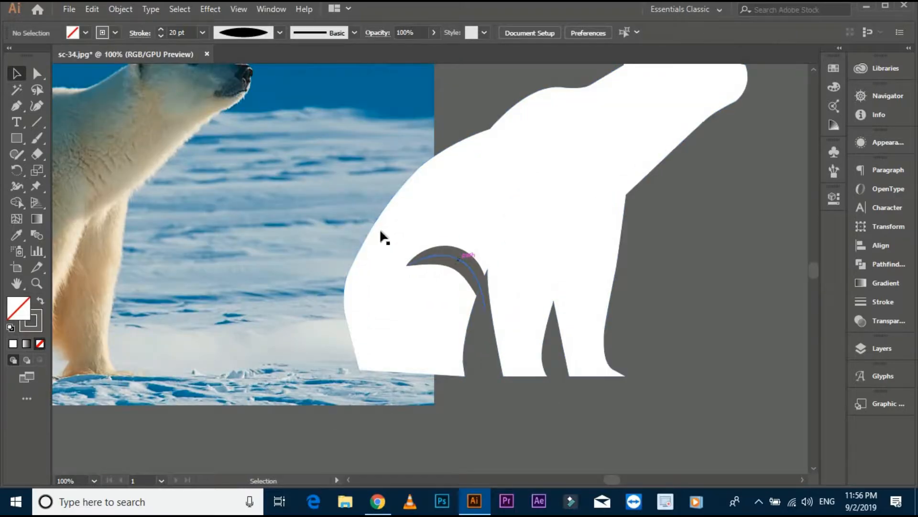
left_click(187, 34)
scroll(187, 34, "down", 4)
scroll(187, 34, "up", 1)
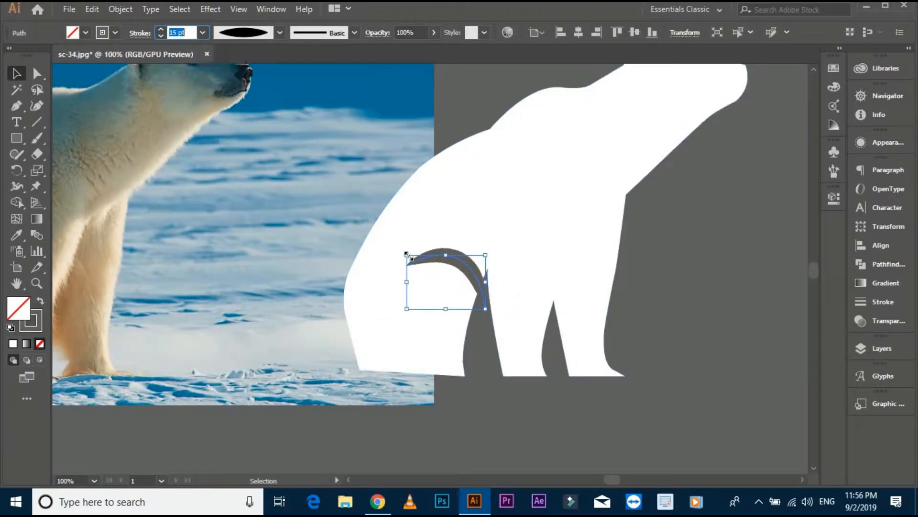
left_click_drag(462, 271, 460, 269)
left_click(689, 246)
key("space")
left_click_drag(688, 246, 703, 250)
- Reposition the thigh curve and rotate it slightly so its lower end meets the gap beside the hind leg
left_click(483, 276)
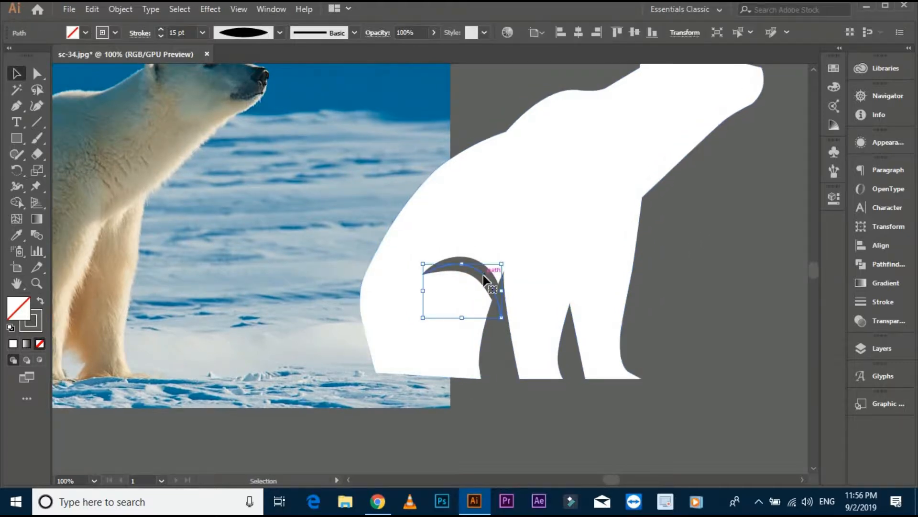
left_click_drag(468, 273, 464, 261)
left_click_drag(505, 309, 507, 304)
left_click(491, 347)
- Set the thigh curve's stroke to 12 pt and expand its appearance into a filled shape
key("space")
left_click_drag(490, 348, 493, 358)
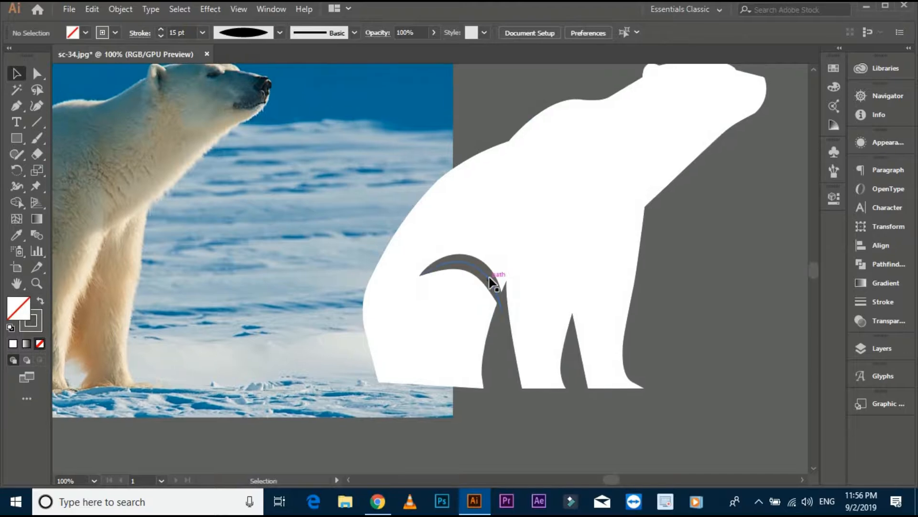
left_click(492, 279)
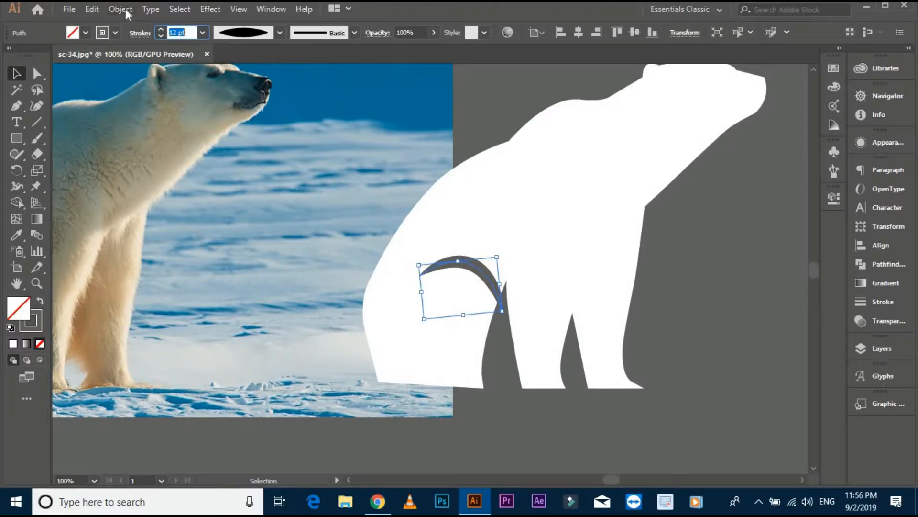
left_click(120, 9)
left_click(229, 158)
- Select the thigh shape together with the bear silhouette, cut the thigh shape out with Shape Builder, and deselect
left_click(594, 362, "shift")
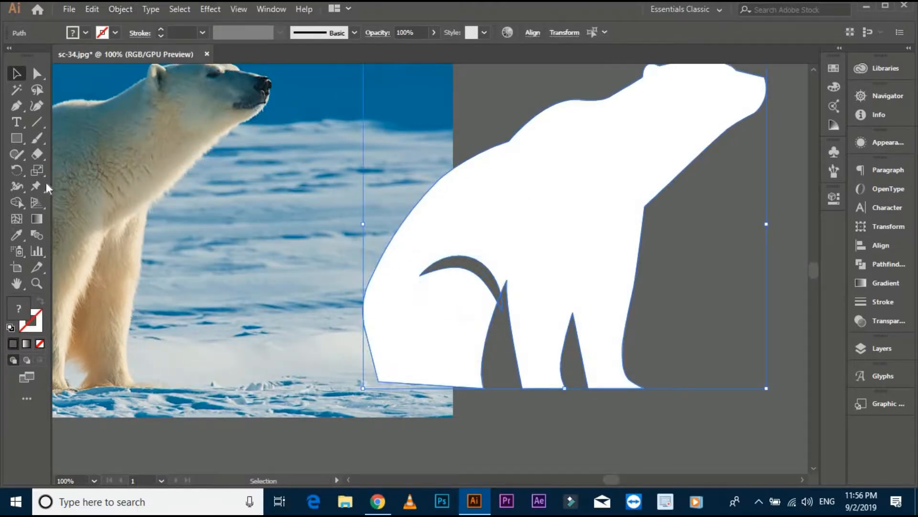
left_click(18, 205)
scroll(474, 305, "up", 2)
left_click(509, 257)
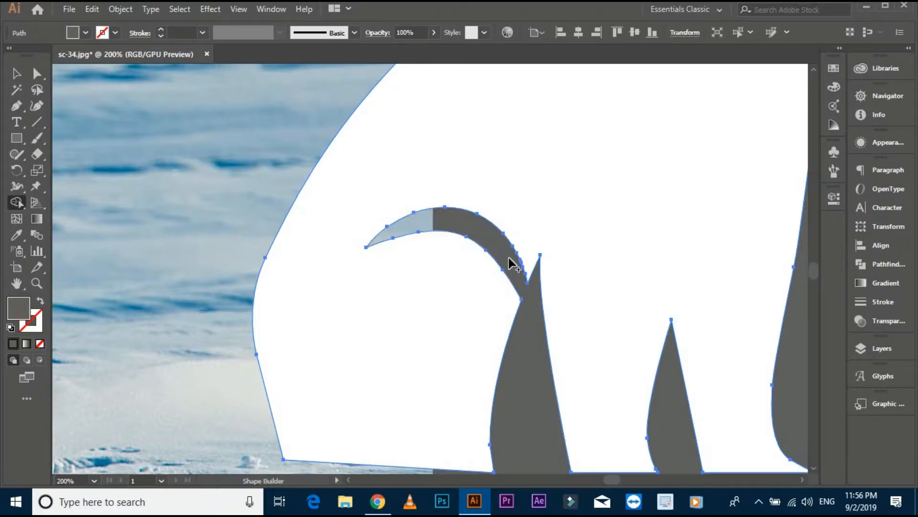
left_click(18, 75)
left_click(175, 241)
- Draw a short curved Pen line from the neck edge just above the foreleg corner inward across the chest
scroll(174, 240, "down", 3)
left_click_drag(262, 286, 301, 386)
scroll(488, 331, "up", 1)
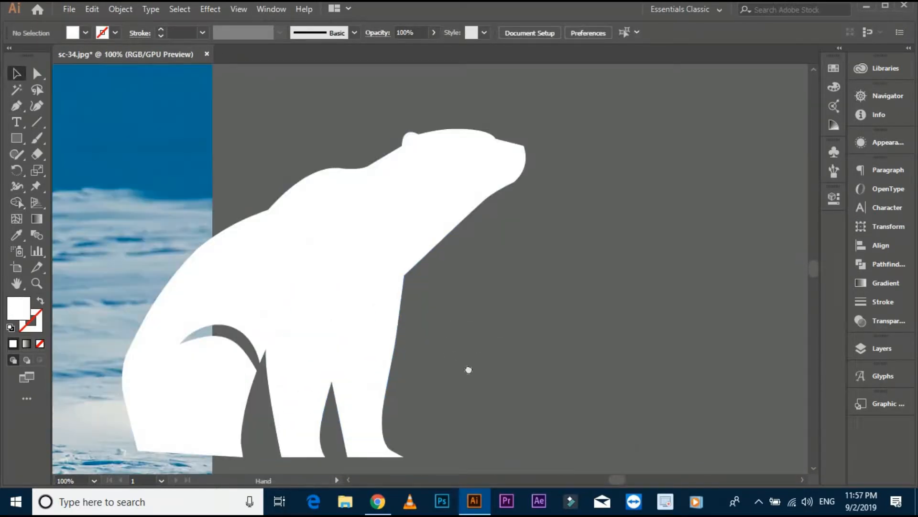
left_click_drag(468, 370, 519, 373)
left_click_drag(598, 294, 641, 278)
scroll(664, 262, "down", 1)
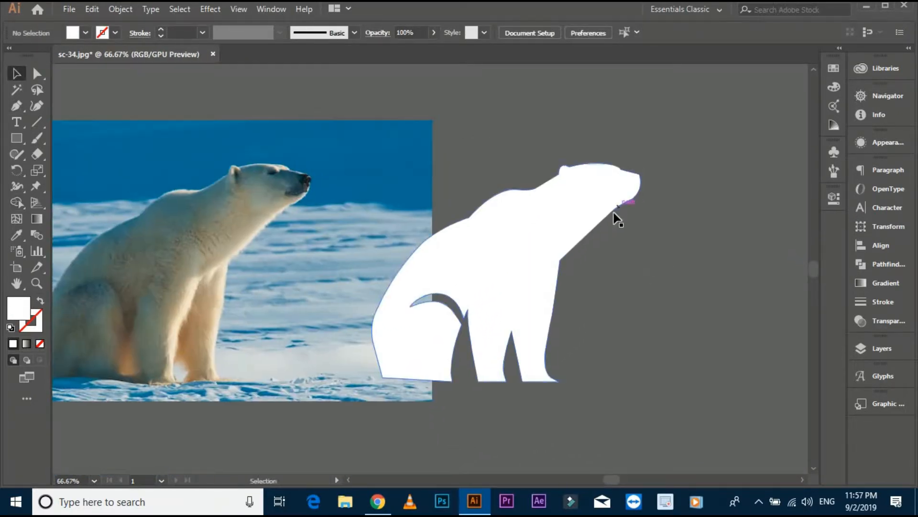
scroll(617, 219, "up", 1)
left_click(16, 106)
scroll(518, 286, "up", 1)
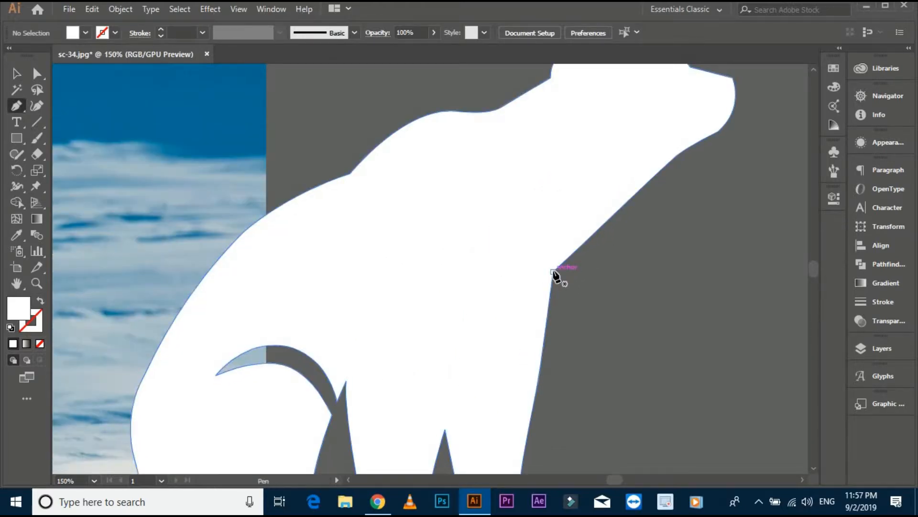
left_click(573, 254)
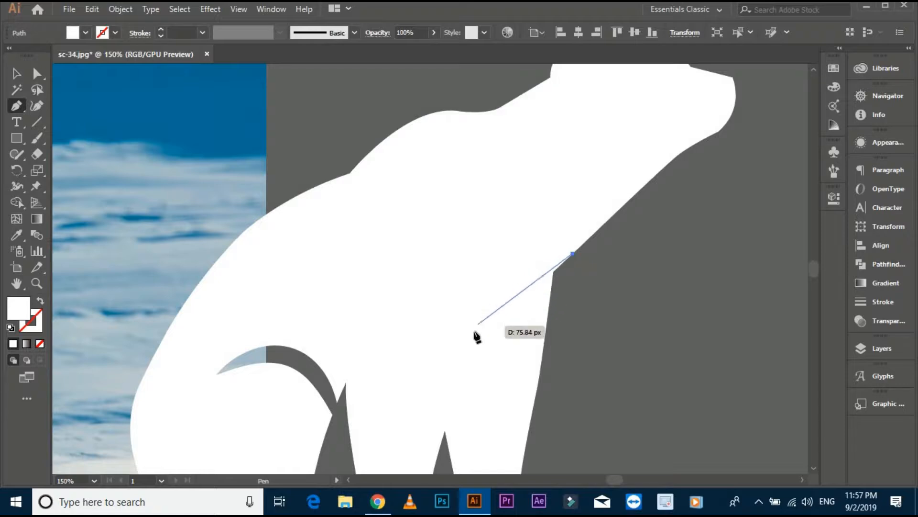
left_click_drag(490, 317, 464, 327)
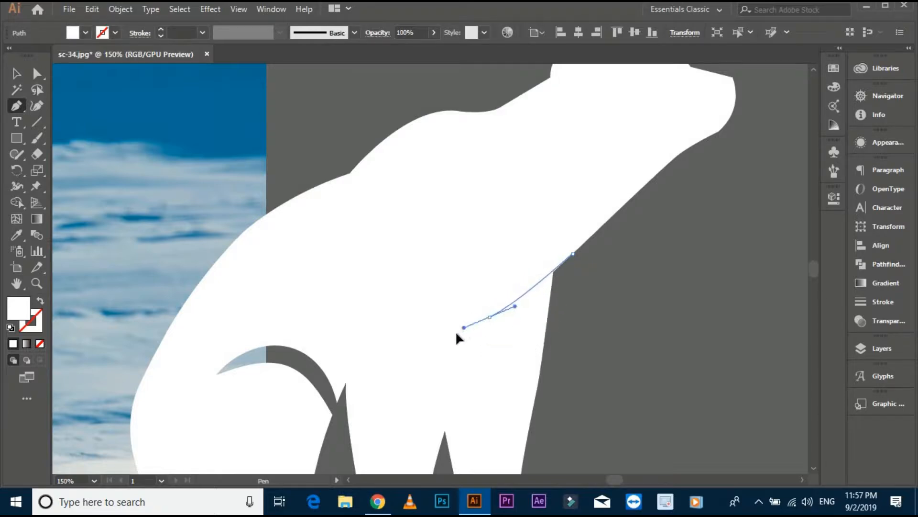
left_click(441, 341)
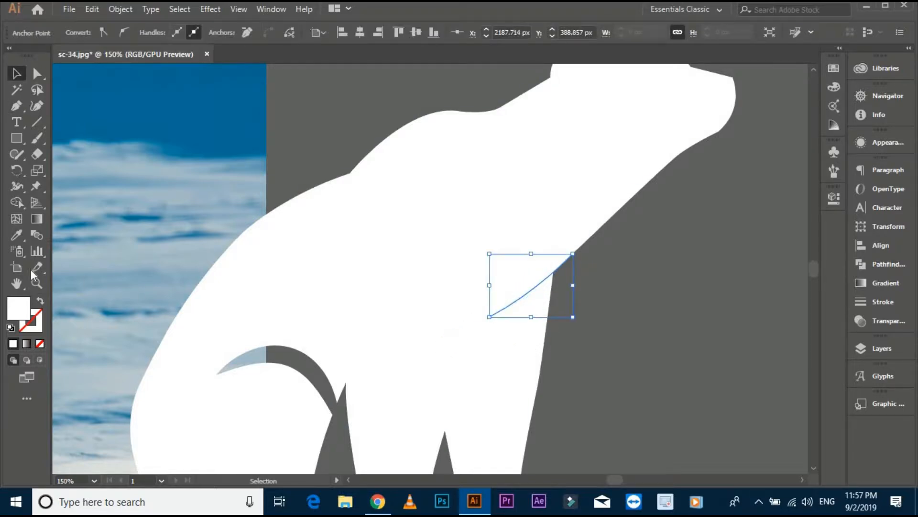
- Sample the dark background grey for the chest line, swap it to an unfilled stroke, and deselect the line
key("i")
left_click(666, 324)
left_click(41, 302)
left_click(18, 75)
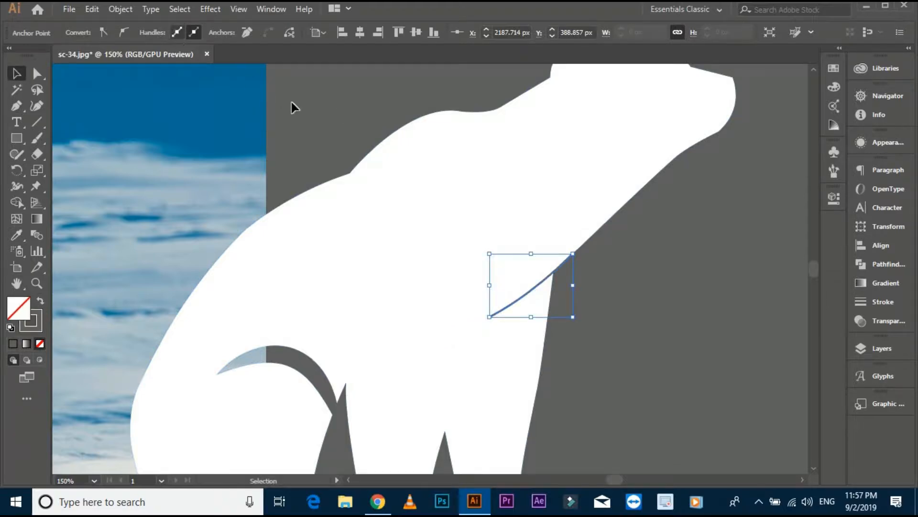
left_click(291, 102)
- Set the chest line's stroke to 4 pt with the width profile that tapers at both ends, and deselect it
left_click(532, 290)
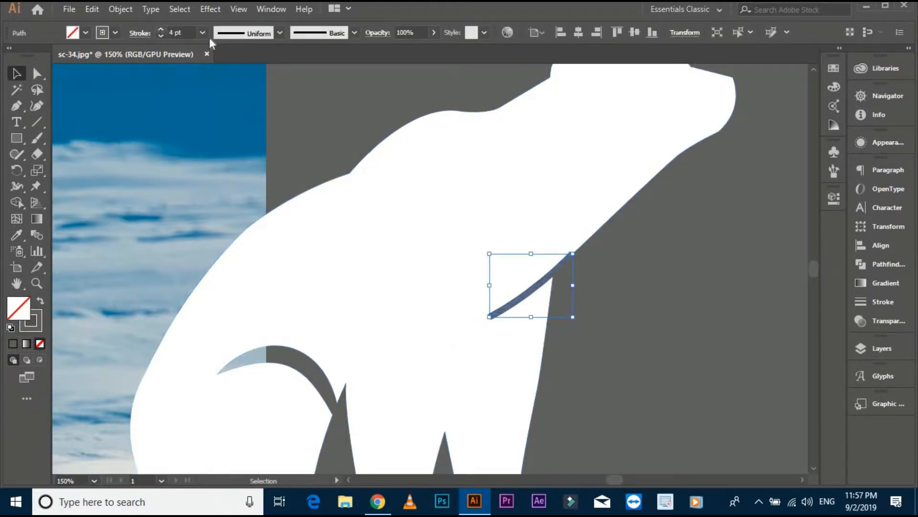
left_click(241, 34)
left_click(238, 71)
left_click(608, 251)
- Expand the chest line's appearance into a filled shape and nudge it slightly sideways at the neck edge
scroll(568, 277, "up", 3)
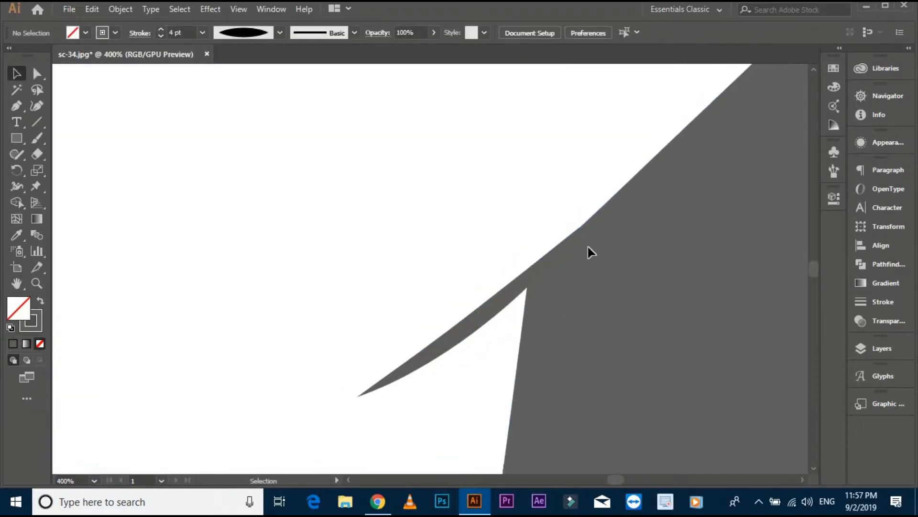
left_click(575, 239)
scroll(577, 215, "up", 5)
scroll(569, 225, "up", 2)
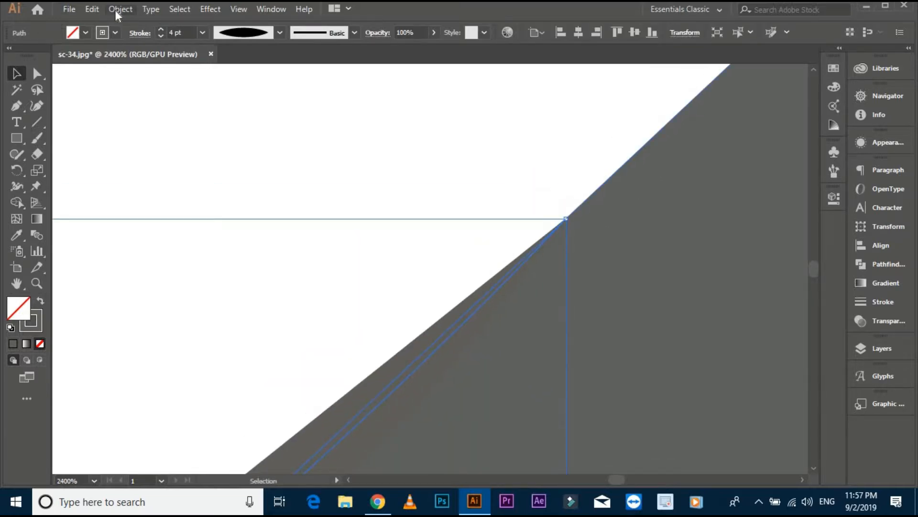
left_click(121, 9)
left_click(211, 162)
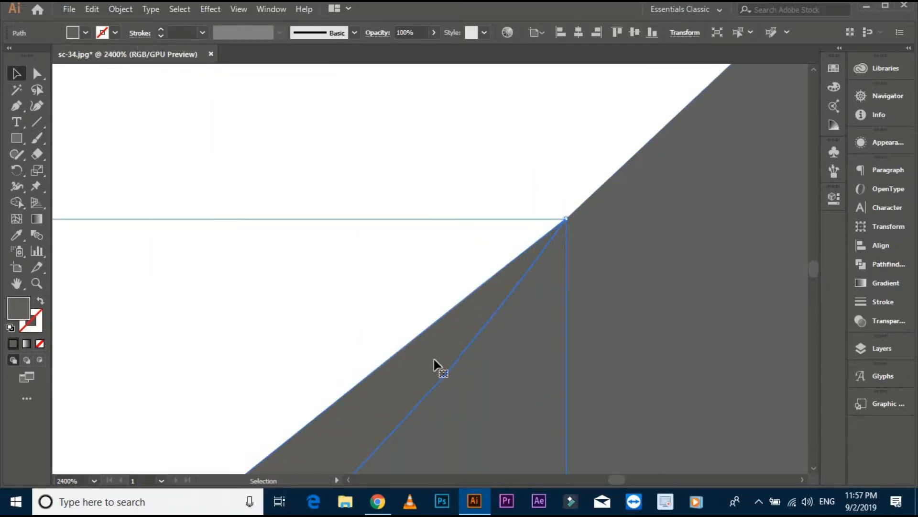
left_click(506, 344)
scroll(506, 335, "down", 3)
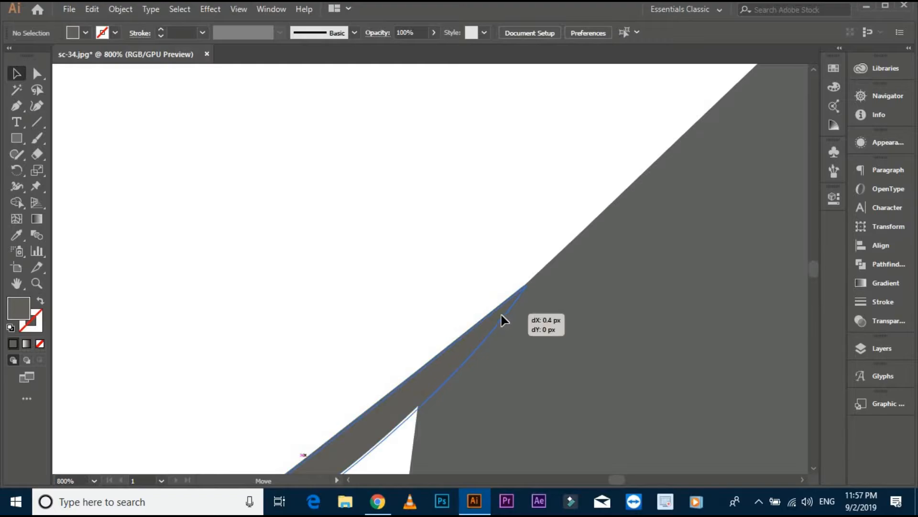
scroll(610, 308, "down", 4)
- Select all the artwork, cut the chest shape out of the silhouette with Shape Builder, and deselect
key("ctrl+a")
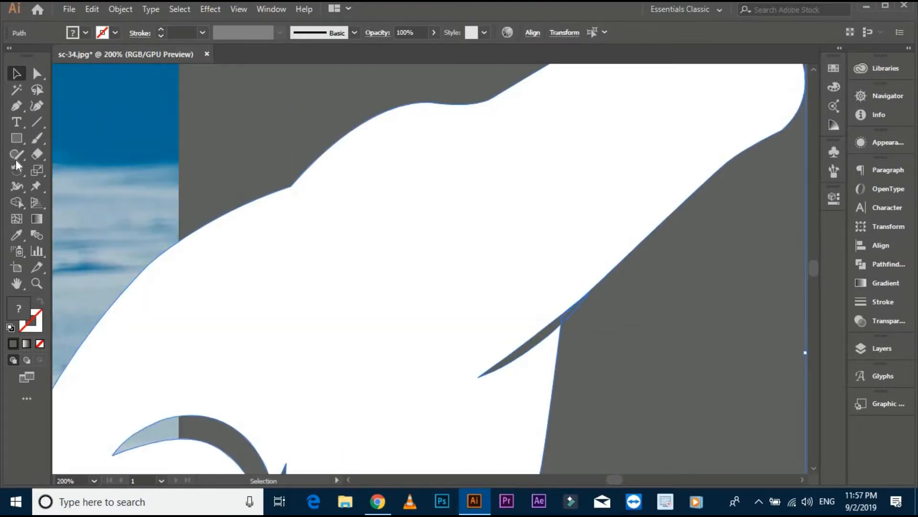
left_click(18, 203)
scroll(567, 365, "up", 3)
left_click_drag(554, 225, 557, 220)
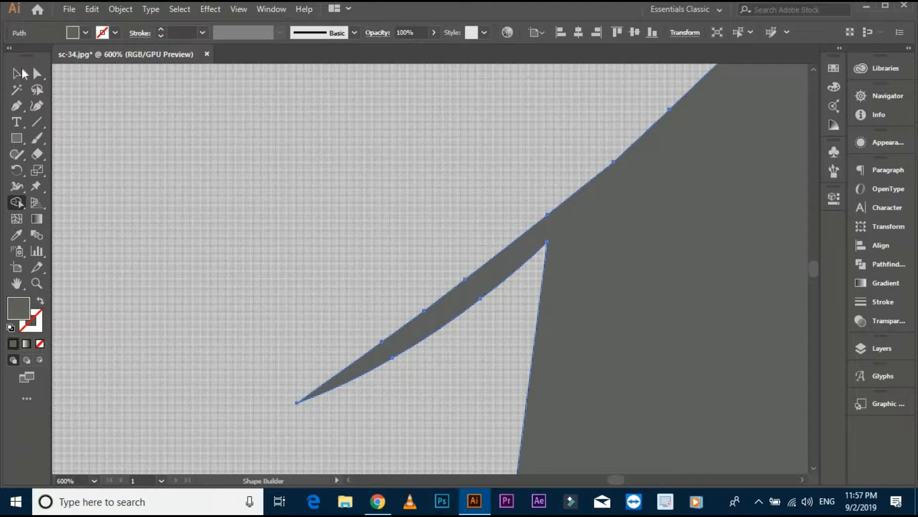
left_click(20, 71)
left_click(373, 186)
- Round the sharp corner on the bear's back behind the shoulder hump with the Direct Selection tool
scroll(606, 259, "down", 6)
left_click_drag(659, 278, 656, 292)
left_click_drag(664, 324, 670, 345)
scroll(578, 338, "up", 1)
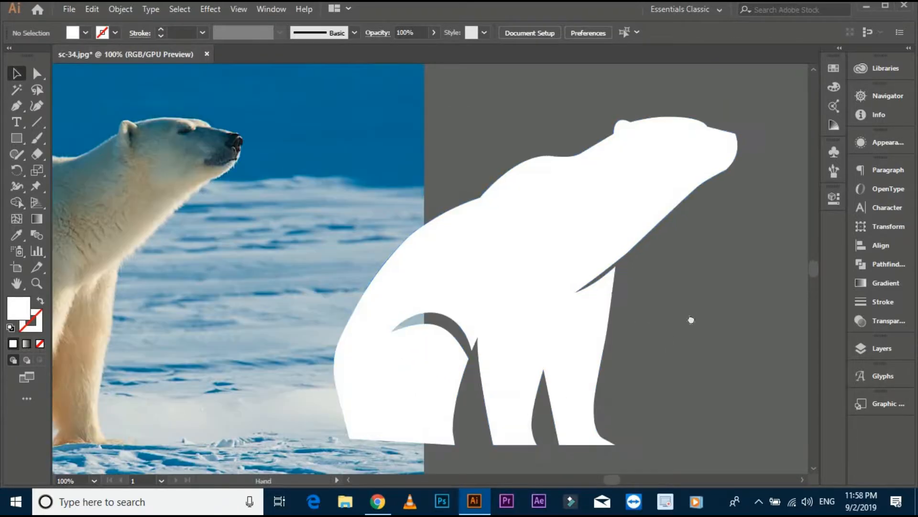
left_click_drag(691, 303, 677, 325)
left_click(41, 76)
scroll(430, 209, "up", 1)
scroll(480, 237, "up", 1)
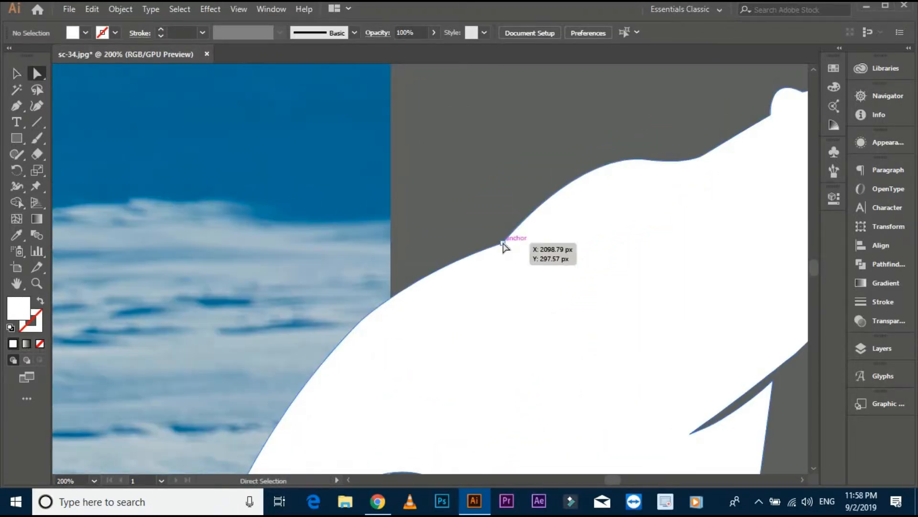
left_click(504, 242)
left_click_drag(494, 232, 457, 165)
left_click(498, 177)
- Round both bottom corners of the bear's hindquarters together, and deselect the outline
scroll(499, 177, "down", 2)
left_click_drag(648, 88, 658, 105)
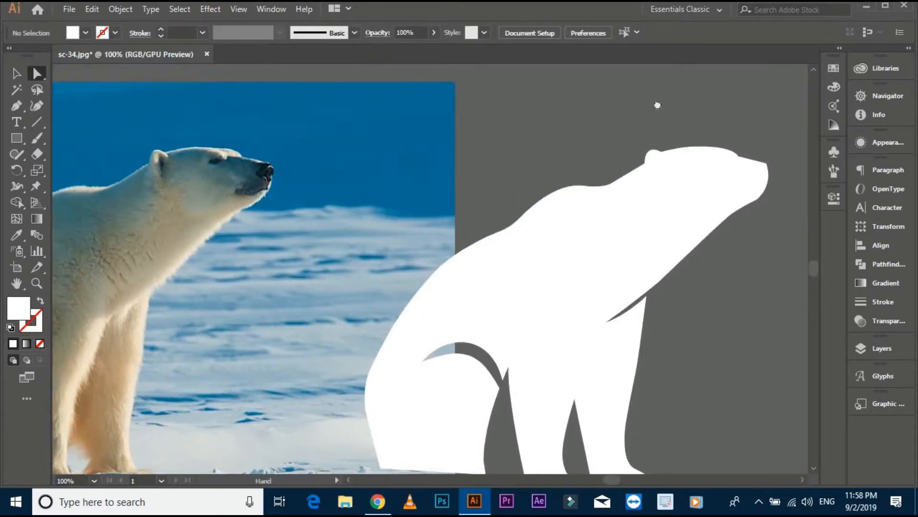
left_click_drag(396, 441, 458, 363)
scroll(446, 390, "up", 2)
left_click(436, 401)
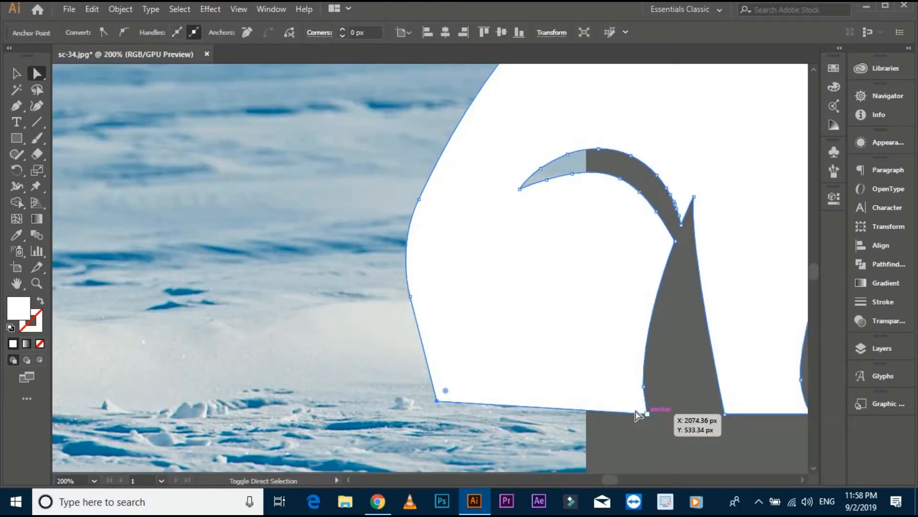
left_click(648, 415, "shift")
left_click_drag(638, 404, 653, 379)
left_click(664, 381)
- Move the bear silhouette sideways until it is completely clear of the photo, and deselect it
scroll(664, 380, "down", 2)
scroll(665, 380, "down", 1)
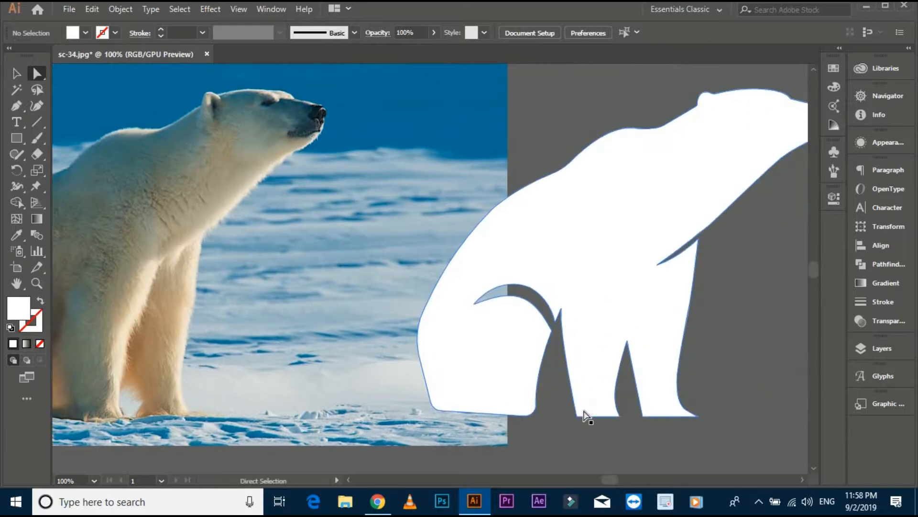
left_click(18, 75)
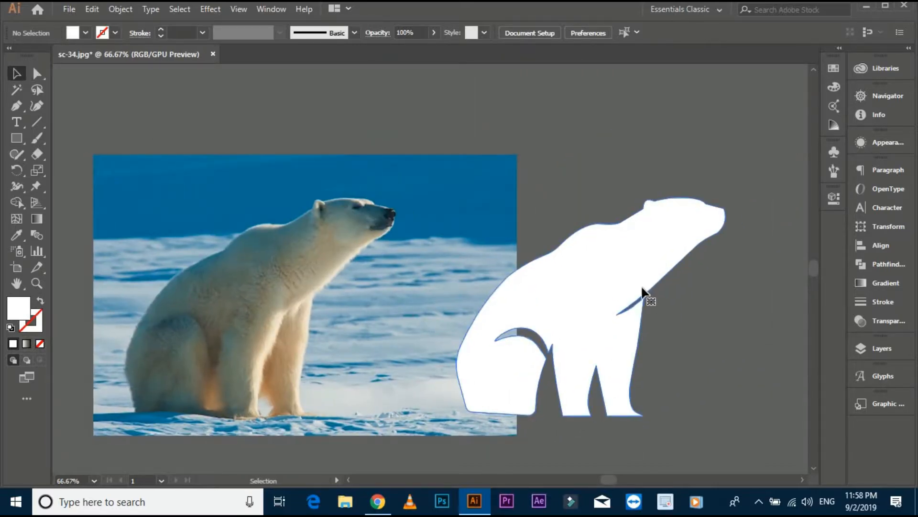
left_click(641, 289)
left_click_drag(710, 325, 525, 280)
left_click_drag(450, 290, 633, 247)
left_click(644, 385)
left_click_drag(644, 386, 628, 386)
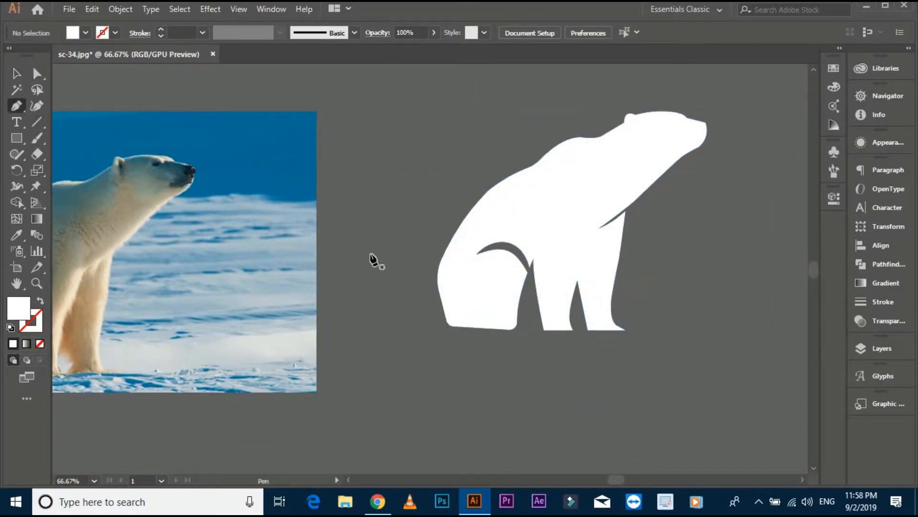
left_click(448, 324)
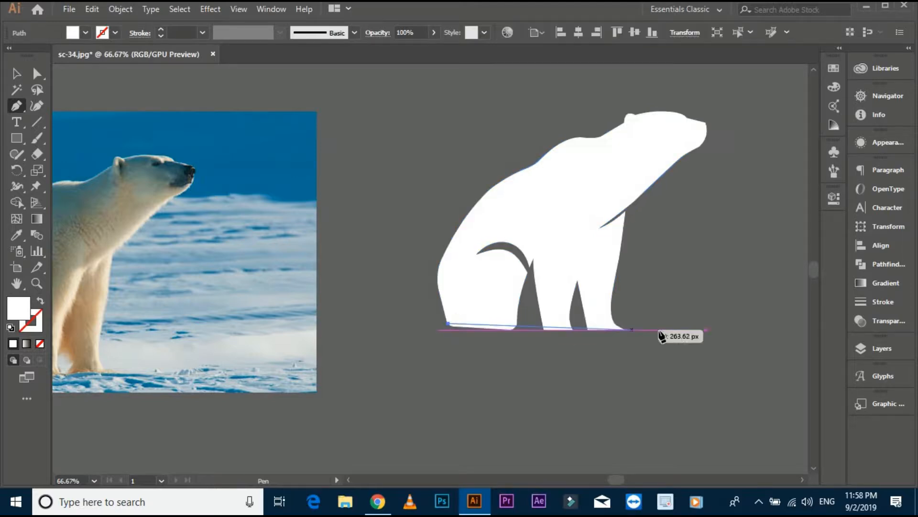
left_click(698, 334)
key("v")
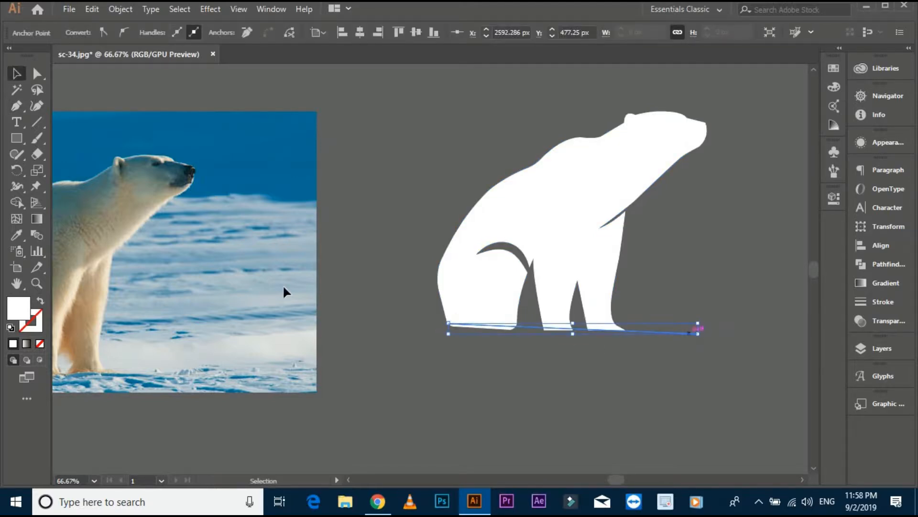
left_click(420, 338)
left_click(438, 330)
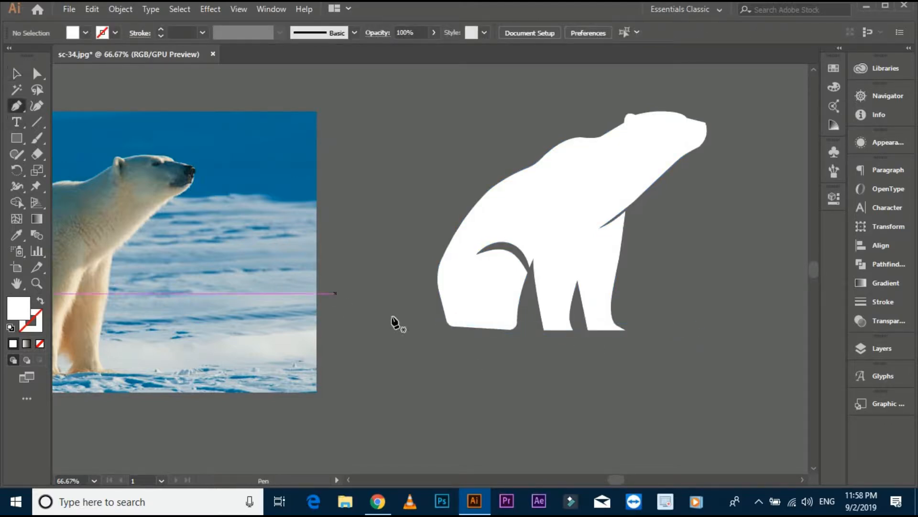
left_click(415, 323)
key("ctrl+z")
- Draw a straight horizontal Pen line across the bear's feet, extending beyond the hindquarters and past the front foot
left_click(427, 325)
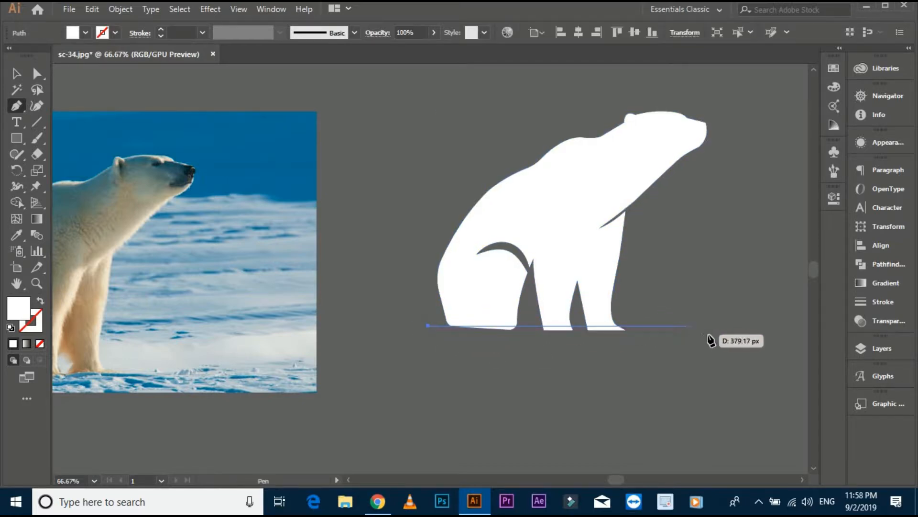
left_click(715, 334, "shift")
left_click(17, 74)
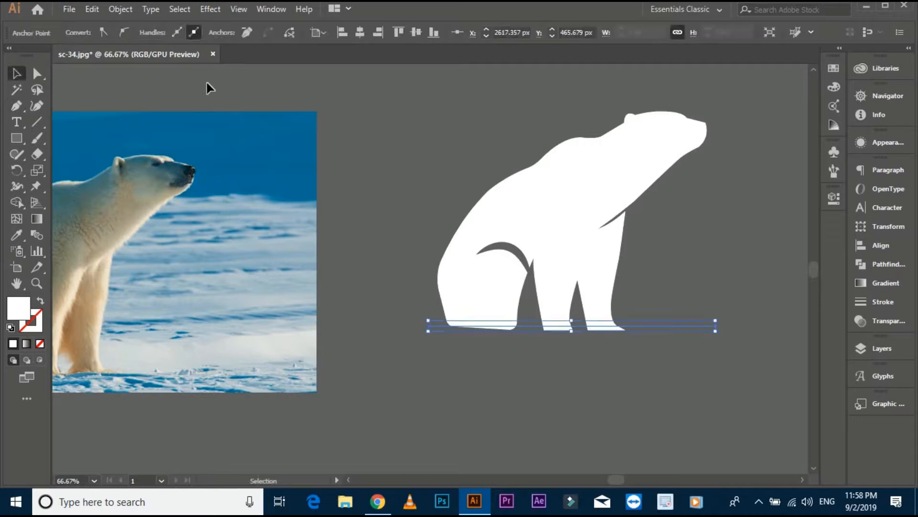
- Give the base line under the bear's feet a white 20 pt stroke with no fill
left_click(409, 310)
left_click_drag(409, 310, 434, 346)
left_click(202, 32)
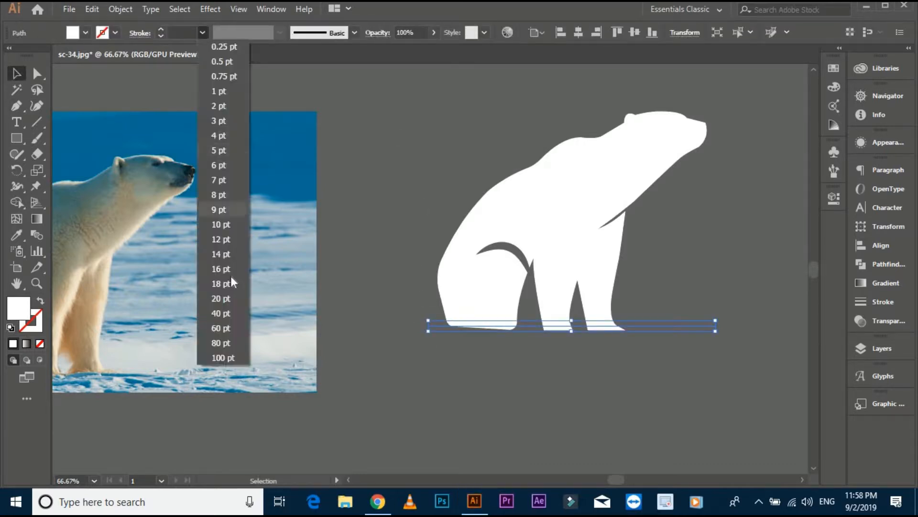
left_click(226, 299)
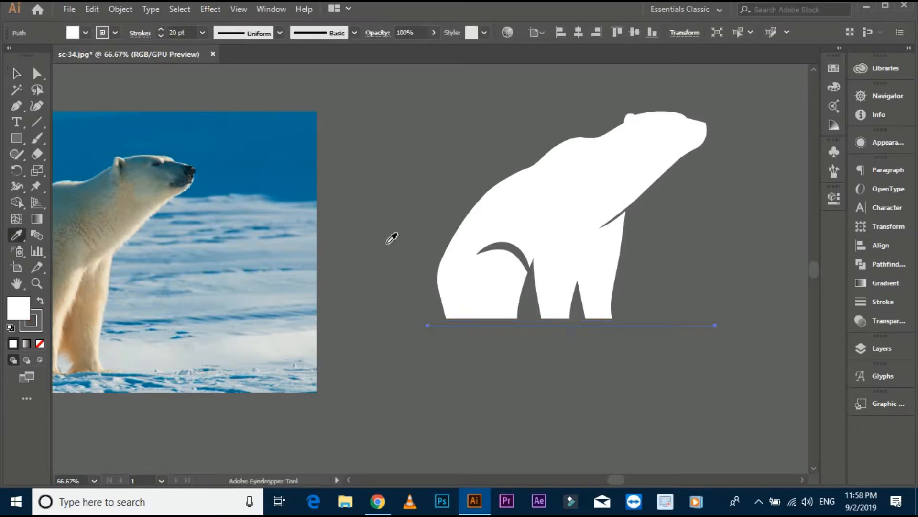
left_click(463, 245)
left_click(41, 301)
left_click(16, 73)
left_click(202, 33)
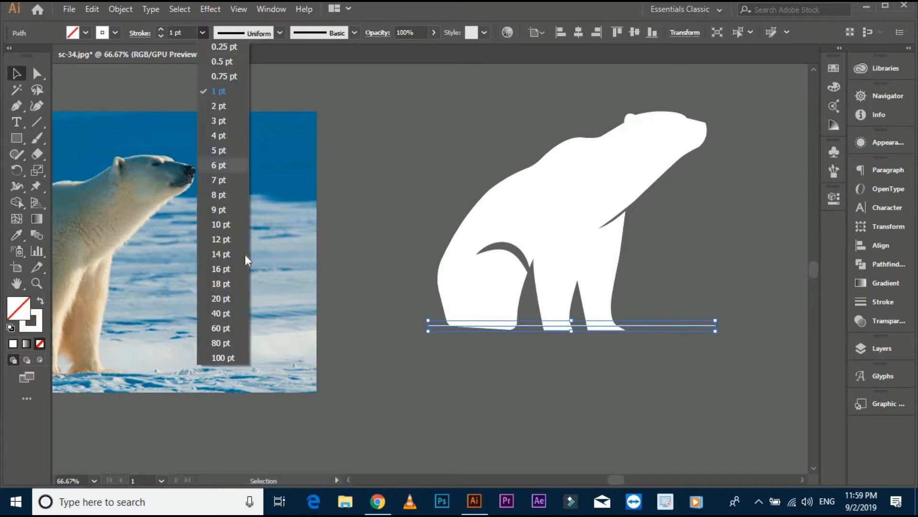
left_click(226, 298)
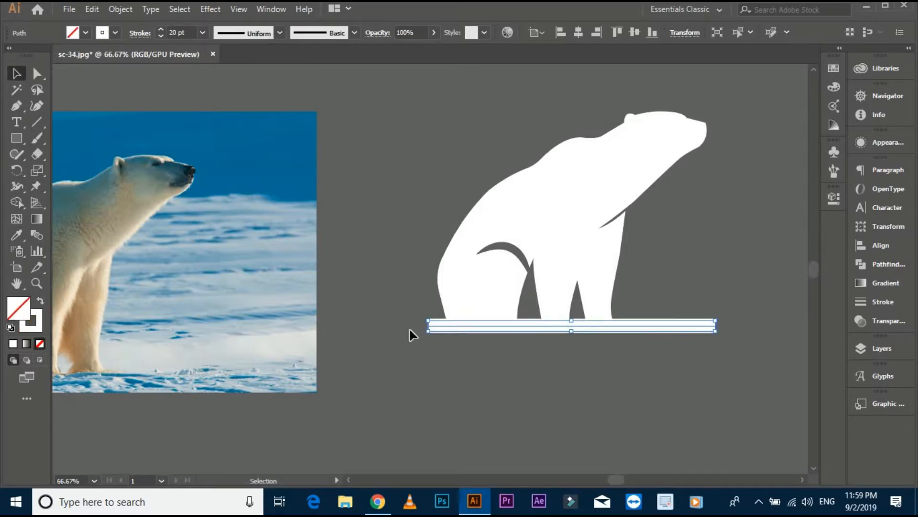
- Apply a width profile tapering at both ends to the base line, expand its appearance, and deselect it
left_click(258, 33)
left_click(271, 67)
left_click(121, 10)
left_click(216, 161)
left_click(380, 233)
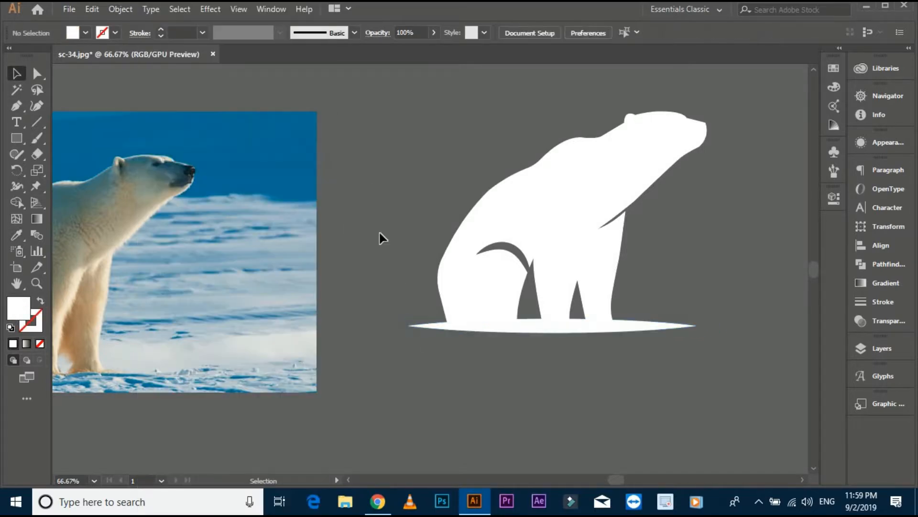
- Align the tapered base to the horizontal centre of the bear silhouette, and deselect both
left_click(568, 223)
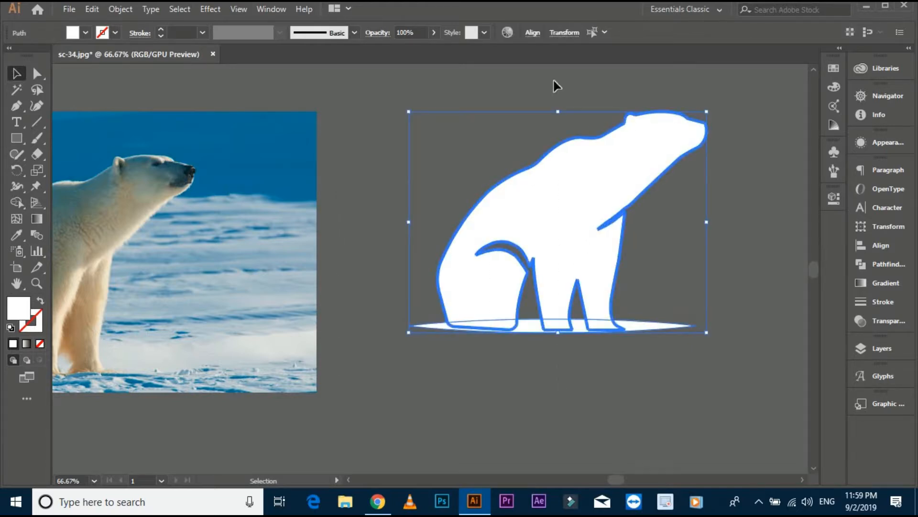
left_click(532, 33)
left_click(423, 69)
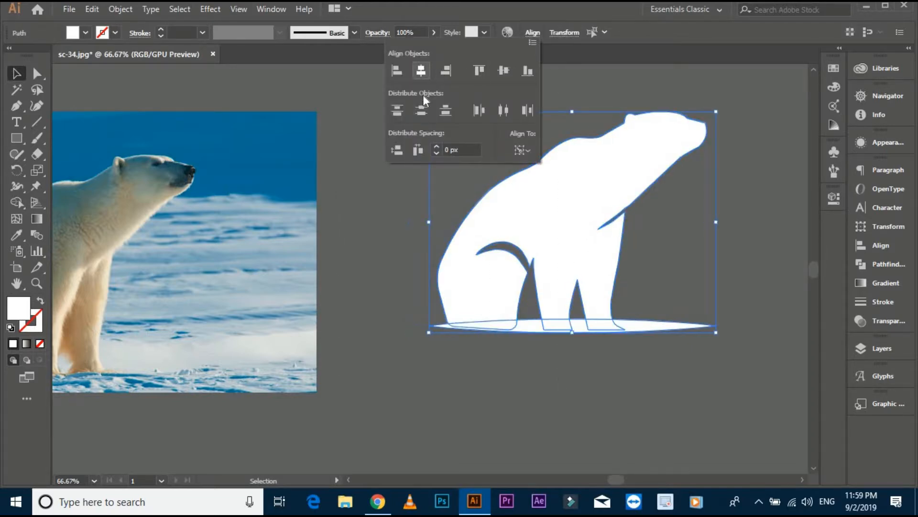
left_click(404, 247)
left_click_drag(562, 307, 546, 308)
left_click_drag(532, 394, 530, 417)
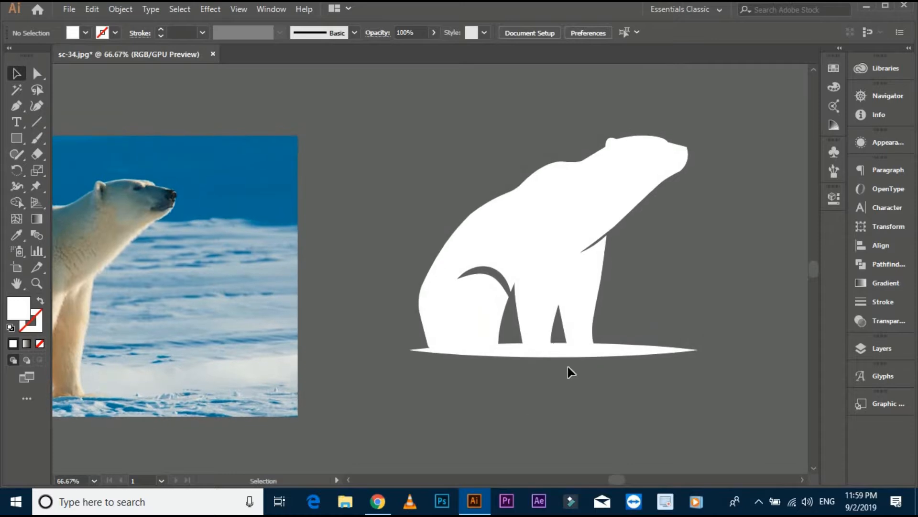
- Unite the bear silhouette and the tapered base into one shape with Pathfinder, and deselect it
key("ctrl+a")
left_click(888, 264)
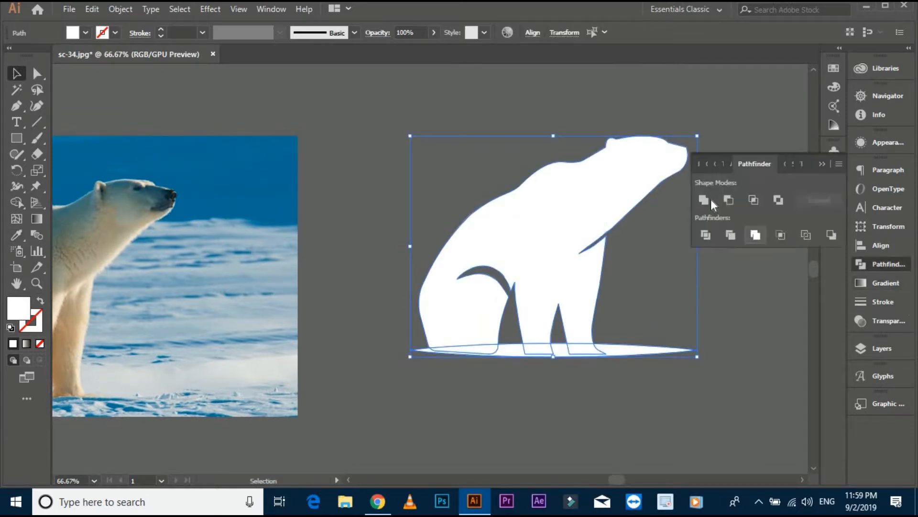
left_click(708, 200)
left_click(742, 320)
- Move the united bear shape onto the artboard and fill it with the dark swatch colour sampled with the Eyedropper
scroll(711, 287, "down", 1)
left_click_drag(711, 287, 589, 317)
scroll(589, 317, "down", 2)
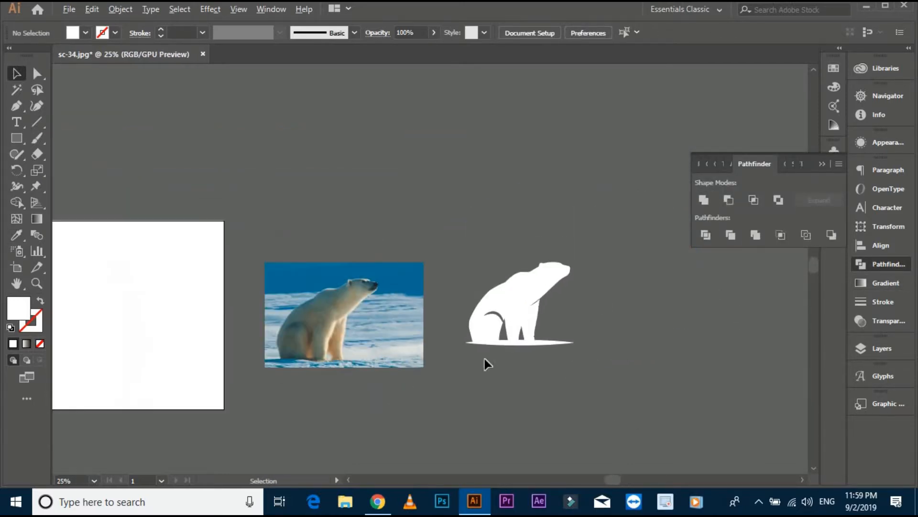
left_click_drag(510, 318, 494, 270)
left_click(16, 234)
left_click(213, 225)
left_click(17, 73)
left_click(139, 125)
- Scale the bear down, rotate it so its base slopes downward toward the front, and place it right of the artboard's centre
left_click(492, 300)
scroll(507, 277, "up", 1)
left_click(516, 306)
left_click_drag(550, 234, 546, 246)
left_click(545, 246)
left_click_drag(501, 266, 504, 262)
left_click(420, 268)
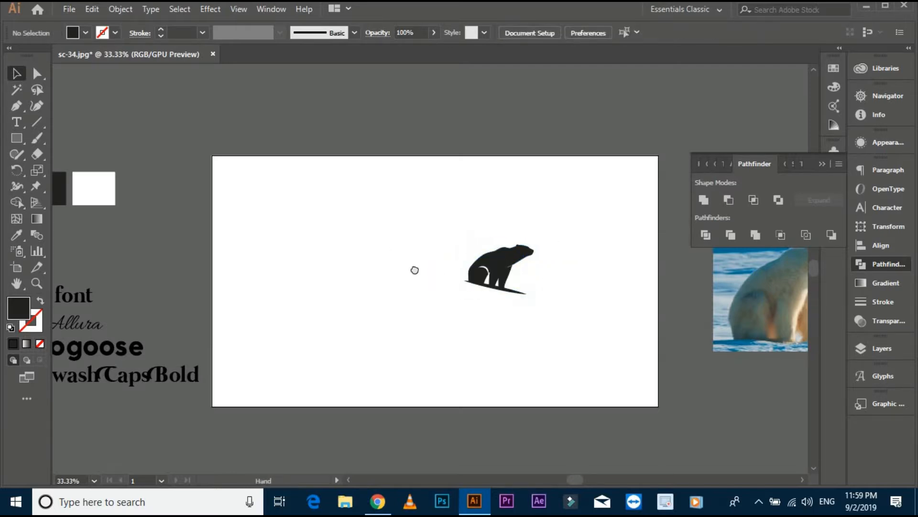
- Add the text "The" on the artboard, enlarge it to about 83 pt, and place it beside the bear's back
left_click_drag(415, 268, 447, 286)
left_click(18, 124)
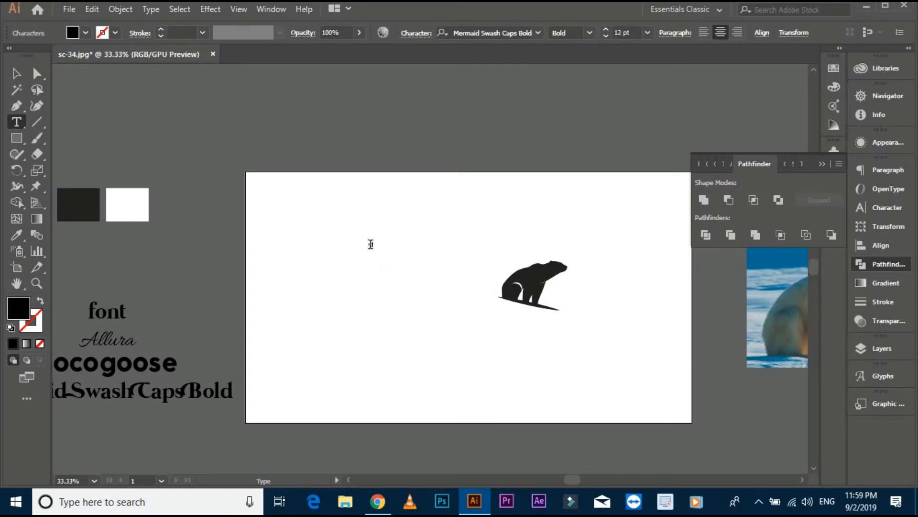
key("ctrl+1")
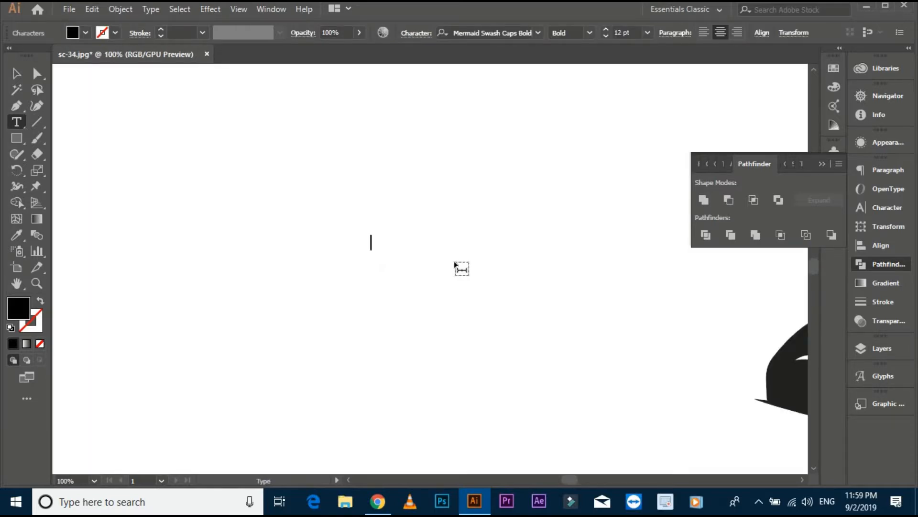
left_click(19, 72)
key("ctrl+minus")
key("ctrl+minus")
key("ctrl+minus")
left_click_drag(383, 223, 417, 260)
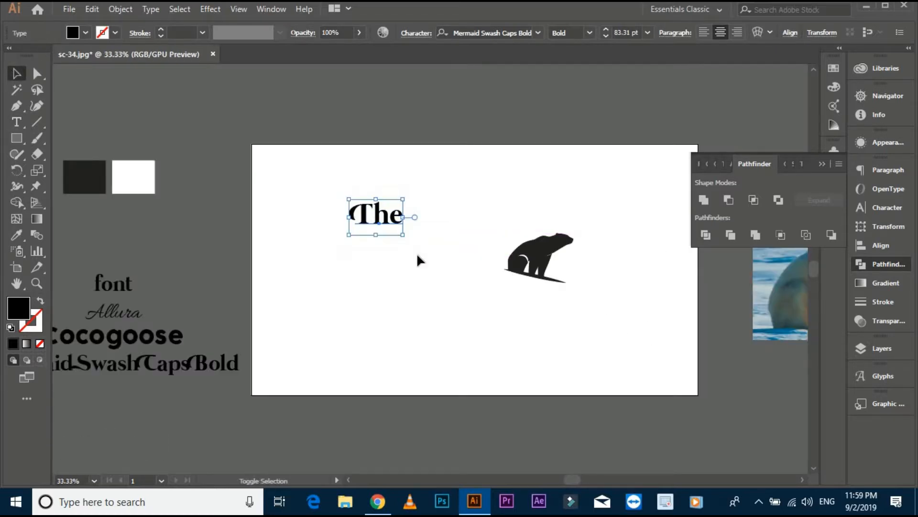
left_click_drag(397, 217, 432, 240)
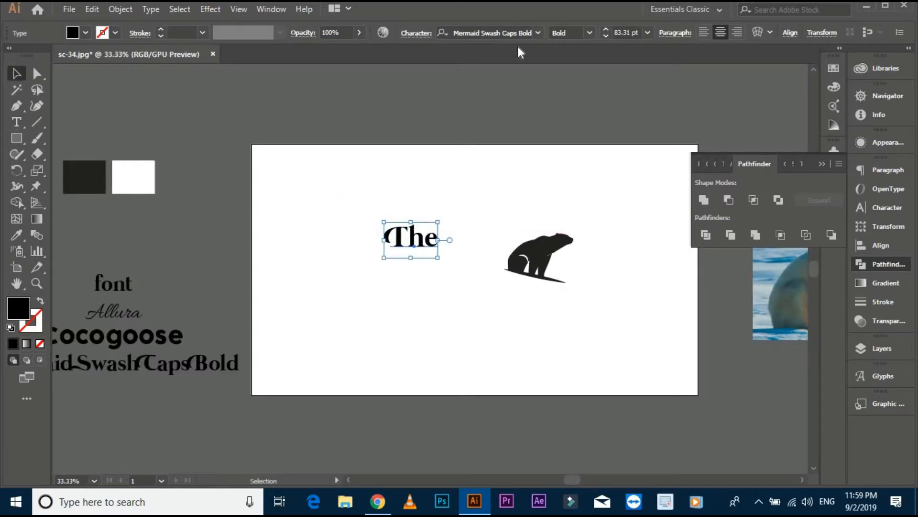
- Set the word "The" in Allura, enlarge it to about 103 pt, and deselect it
left_click(509, 32)
type("al")
key("Return")
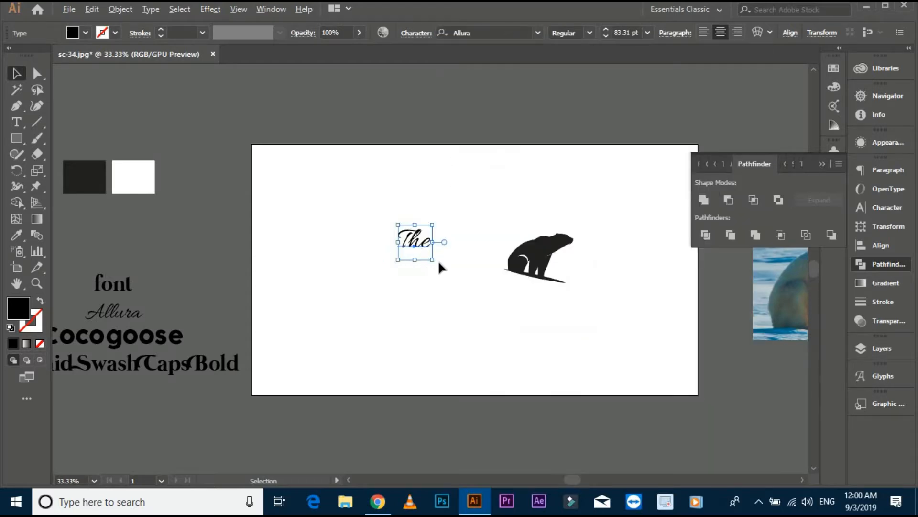
scroll(439, 261, "up", 1)
mouse_move(430, 259)
left_mouse_down()
mouse_move(446, 265)
mouse_move(424, 236)
mouse_move(435, 250)
left_mouse_up()
left_click(476, 281)
- Duplicate the word "The" just below the original and change the copy's text to "Bear"
left_click_drag(400, 220, 420, 260)
double_click(419, 256)
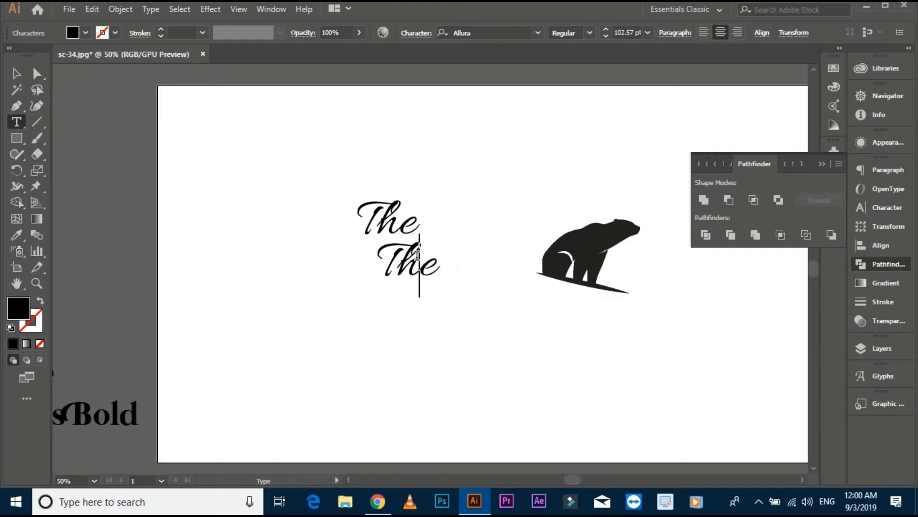
key("ctrl+a")
type("Bear")
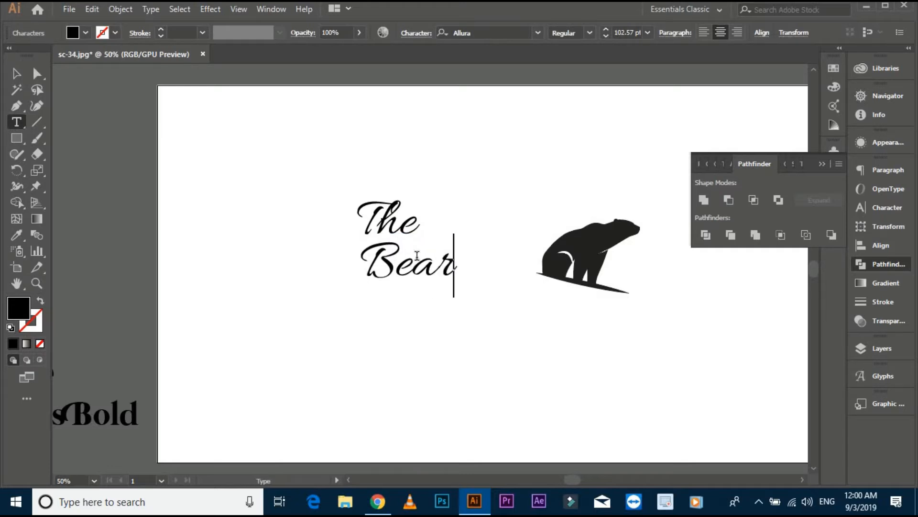
scroll(417, 255, "down", 1)
key("Escape")
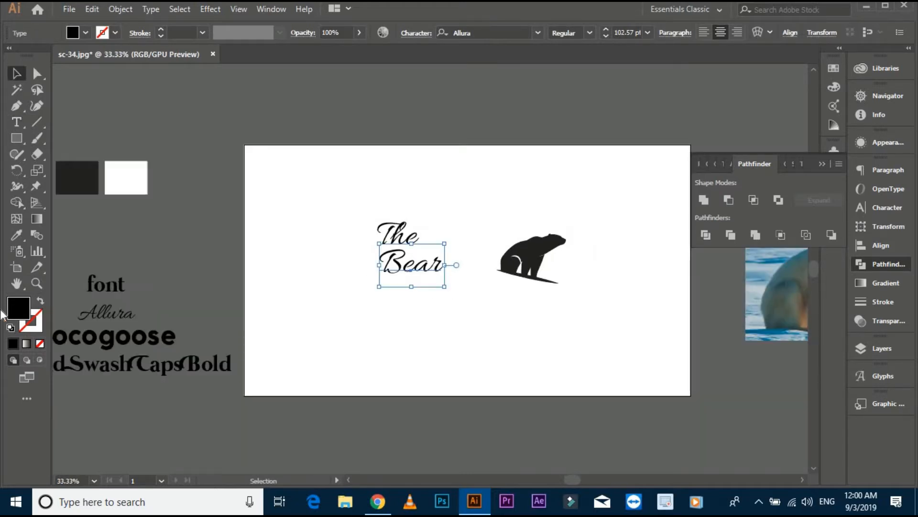
- Set "Bear" in Cocogoose and offset the two words so "Bear" sits below and to the right of "The"
left_click(508, 31)
type("coco")
key("Return")
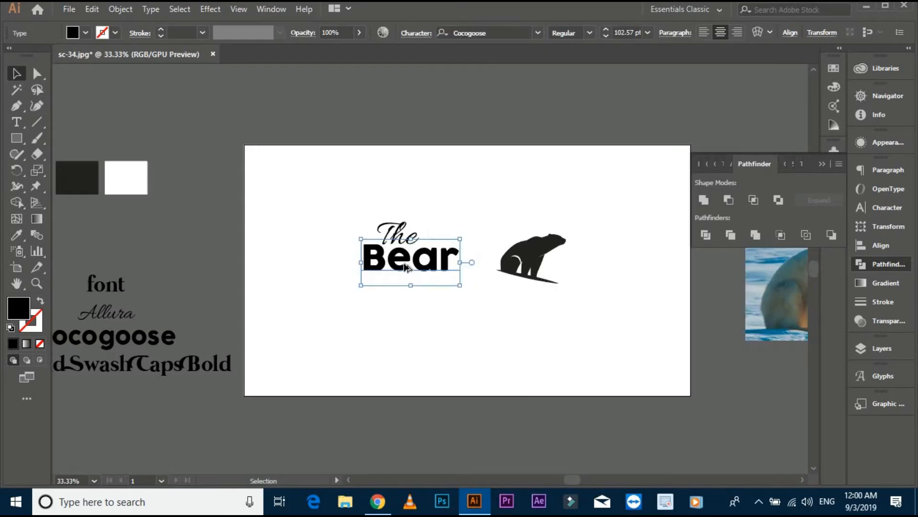
scroll(405, 264, "up", 2)
left_click_drag(440, 255, 477, 272)
left_click(479, 331)
left_click_drag(398, 219, 378, 215)
scroll(435, 199, "down", 2)
scroll(437, 249, "up", 1)
- Duplicate the word "Bear" just below itself and select all of the copy's text for editing
left_click_drag(436, 234, 400, 276)
double_click(407, 278)
key("ctrl+a")
type("ٹاع")
key("BackSpace")
key("BackSpace")
key("BackSpace")
key("BackSpace")
key("BackSpace")
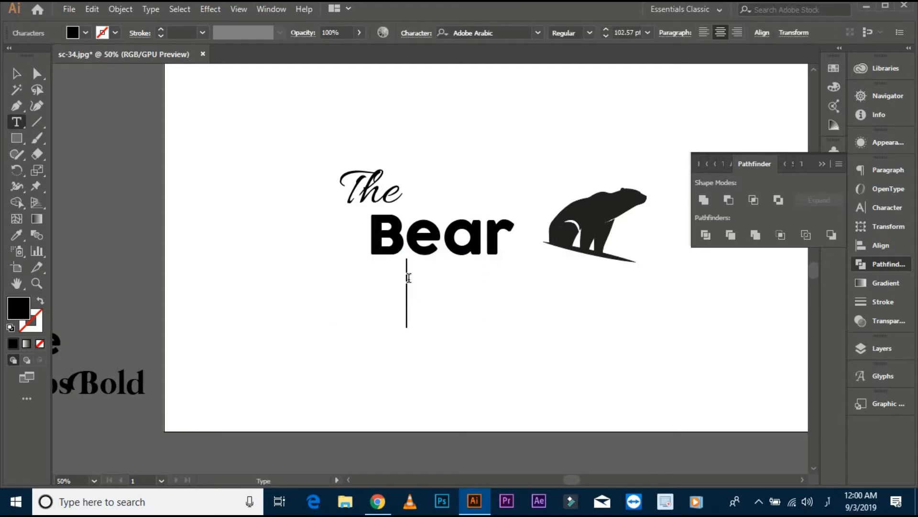
- Switch the keyboard input to English and enter "Beast" as the text of the lower copy
left_click(826, 503)
left_click(806, 349)
type("Beast")
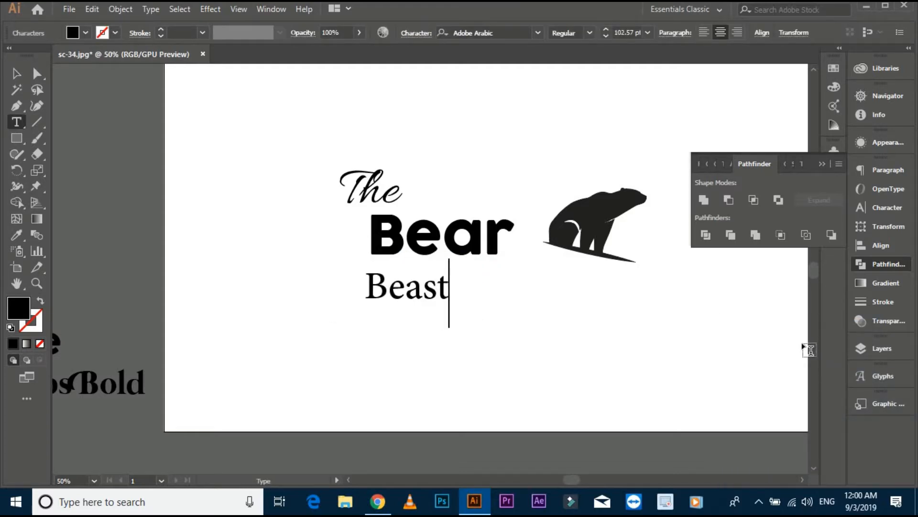
left_click(16, 74)
- Set "Beast" in Mermaid Swash Caps Bold and position it below "Bear", shifted toward the left
scroll(309, 283, "down", 1)
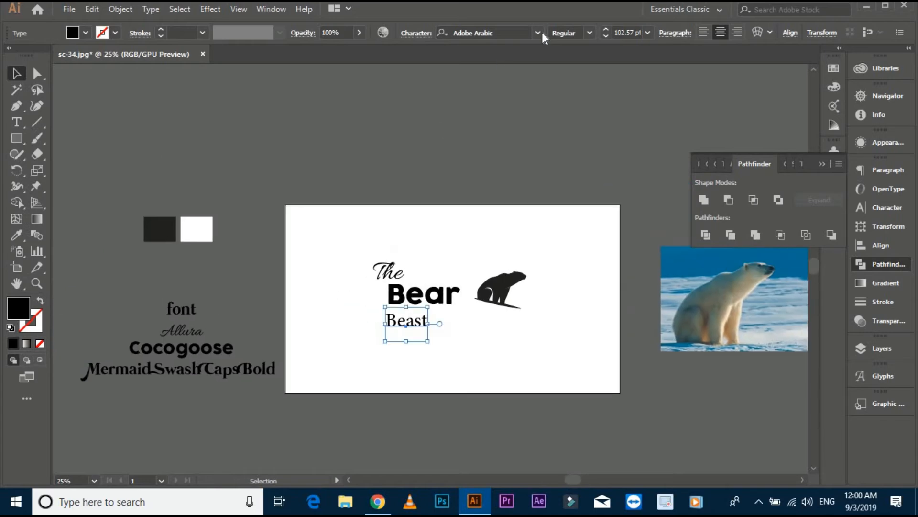
left_click(511, 33)
type("mer")
left_click(497, 120)
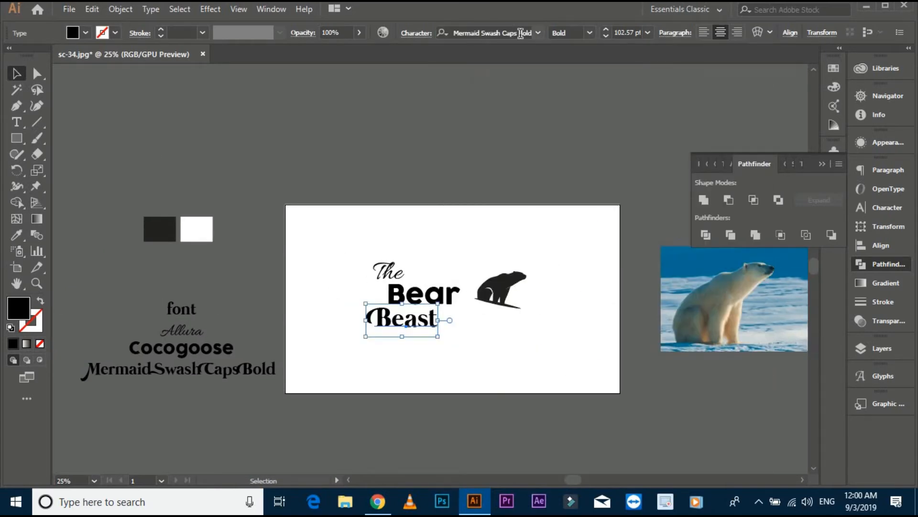
scroll(452, 308, "up", 1)
left_click_drag(406, 341, 397, 343)
left_click(287, 287)
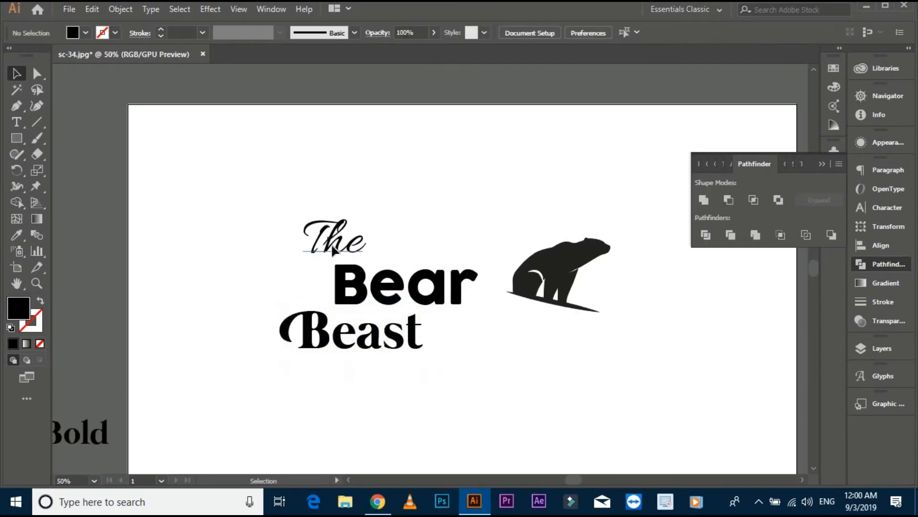
- Nudge "The" slightly left and recolour all three words with the bear's dark fill using the Eyedropper
left_click_drag(327, 248, 318, 248)
left_click_drag(246, 209, 450, 364)
left_click(16, 235)
left_click(533, 253)
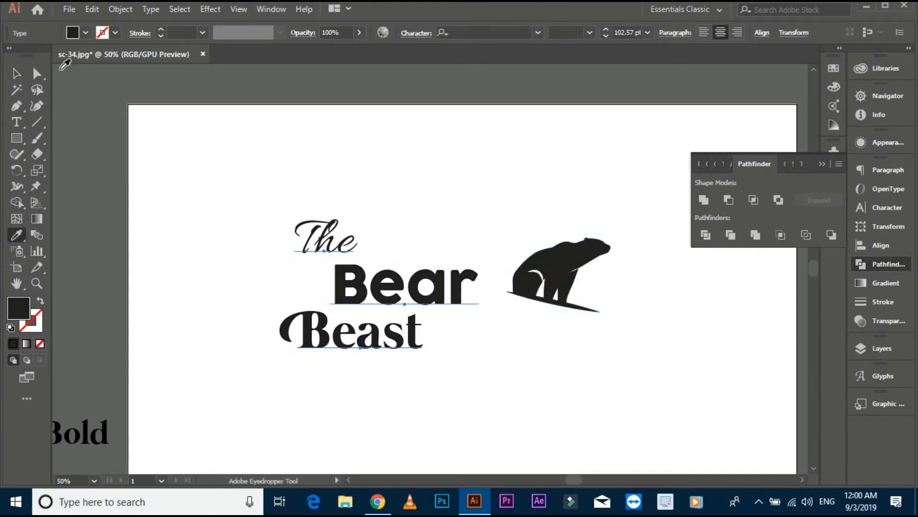
- Convert the three words to outlines, group them into one object, and deselect the group
key("v")
key("ctrl+g")
right_click(370, 288)
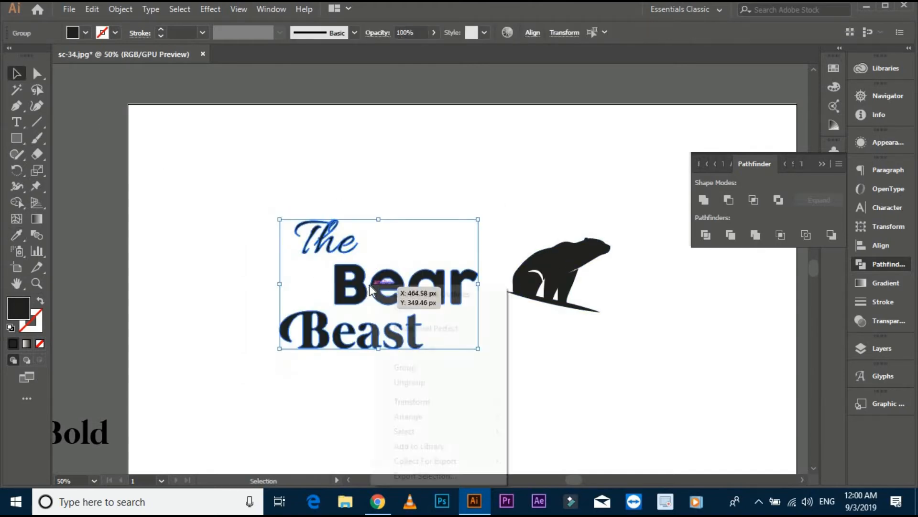
left_click(521, 378)
left_click_drag(520, 378, 440, 284)
left_click(249, 205)
left_click(414, 293)
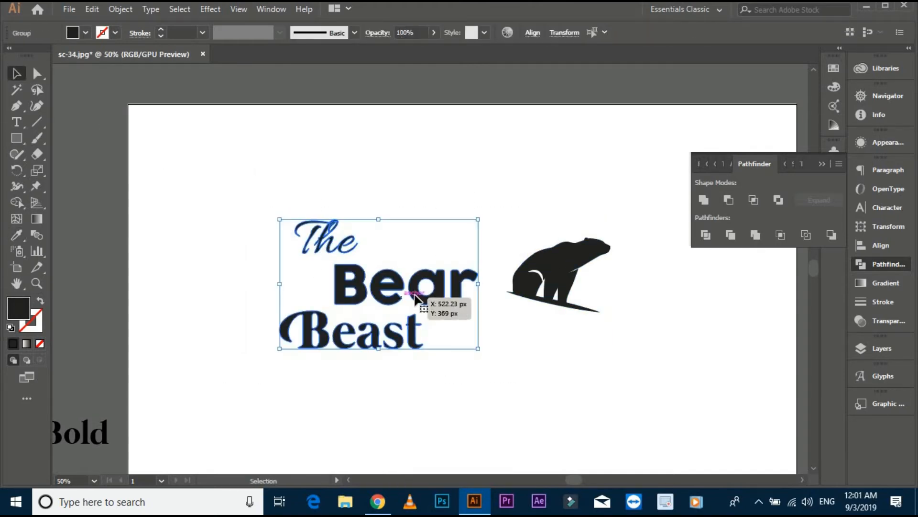
right_click(415, 295)
left_click(455, 179)
left_click(490, 354)
- Align the bear's bottom edge with the bottom of the text group, and deselect both
left_click_drag(510, 372, 235, 192)
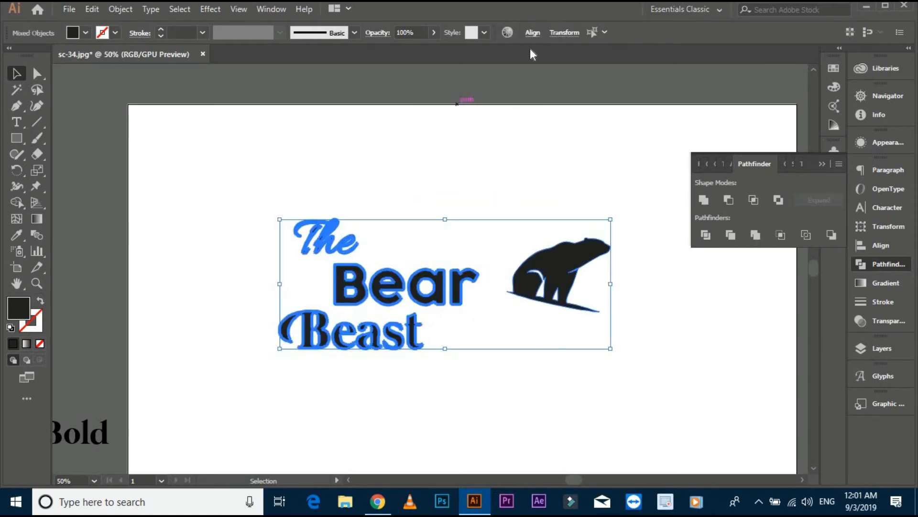
left_click(533, 32)
left_click(462, 71)
left_click(652, 119)
key("ctrl+minus")
left_click_drag(647, 134, 592, 147)
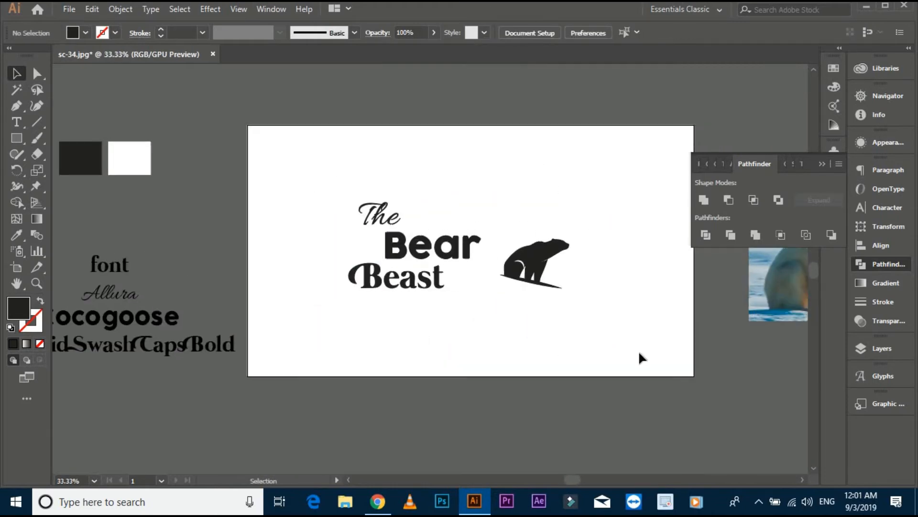
- Scale the bear and the text down together as one logo, and deselect it
left_click_drag(639, 352, 421, 244)
left_click_drag(541, 271, 576, 288)
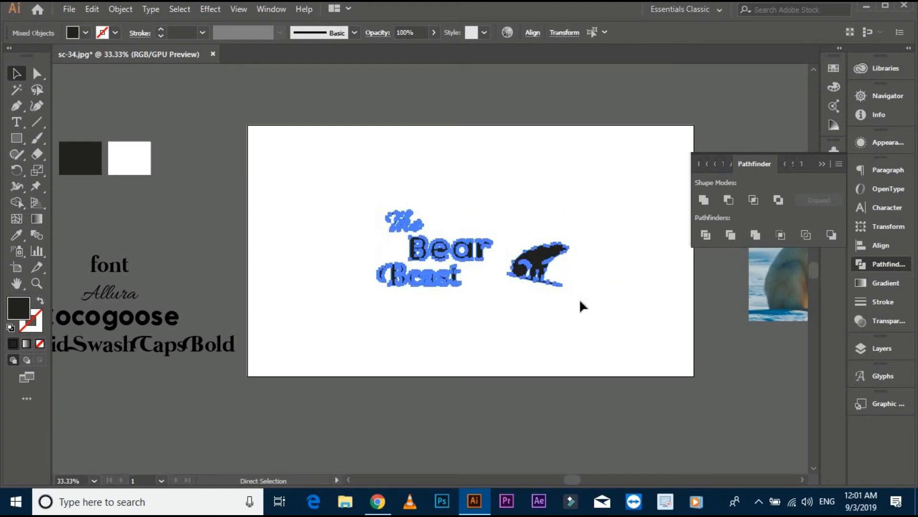
left_click(544, 403)
- Unlock all objects and centre the logo horizontally and vertically on the white background rectangle
key("ctrl+a")
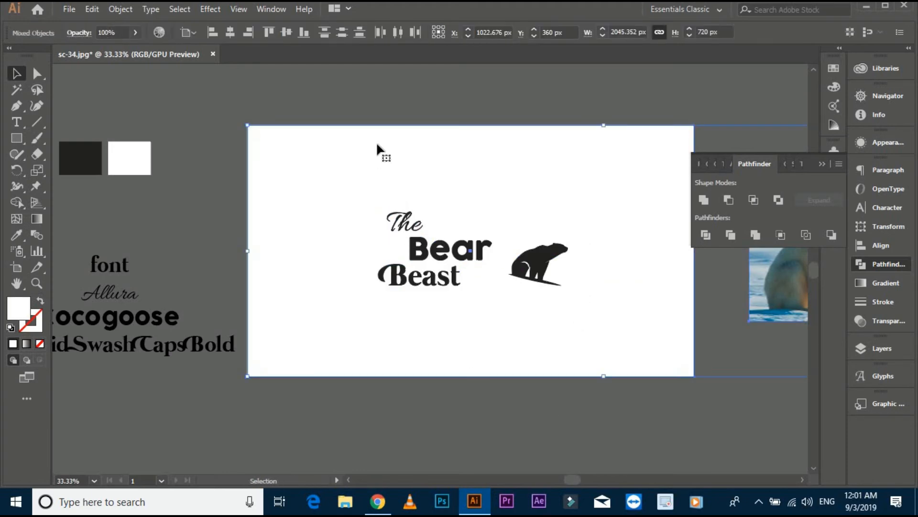
left_click(369, 97)
left_click(548, 274)
left_click(627, 259, "shift")
left_click(627, 259)
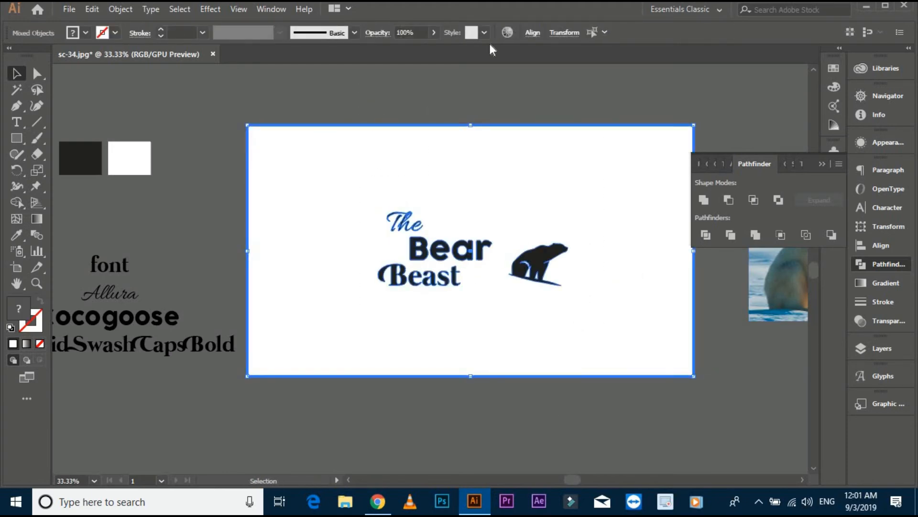
left_click(535, 39)
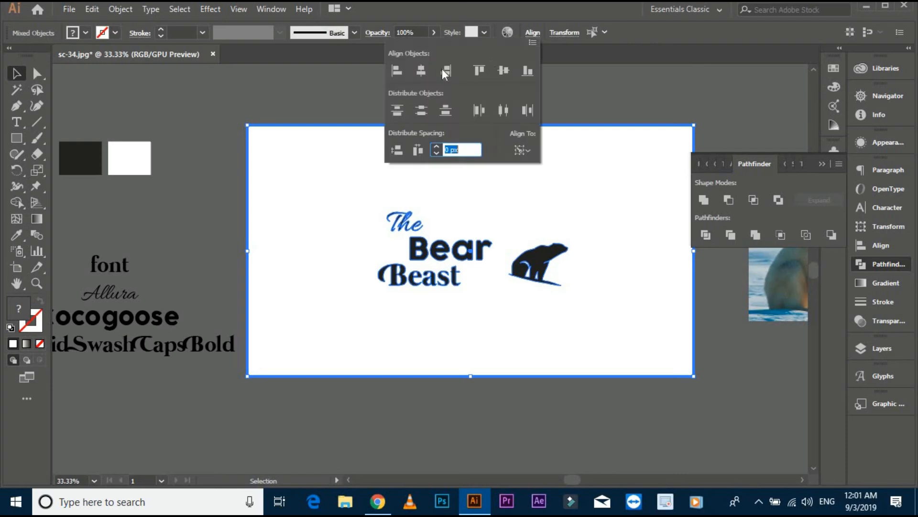
left_click(506, 72)
left_click(601, 76)
left_click_drag(603, 72, 566, 87)
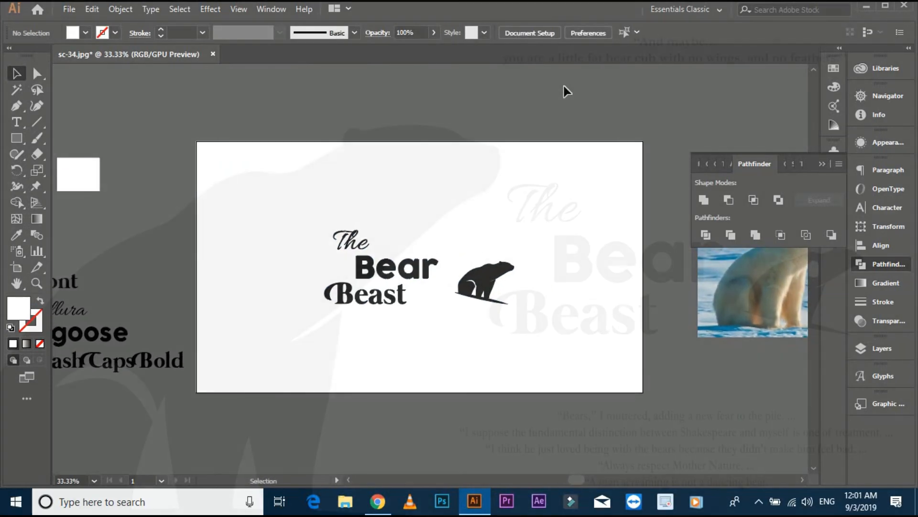